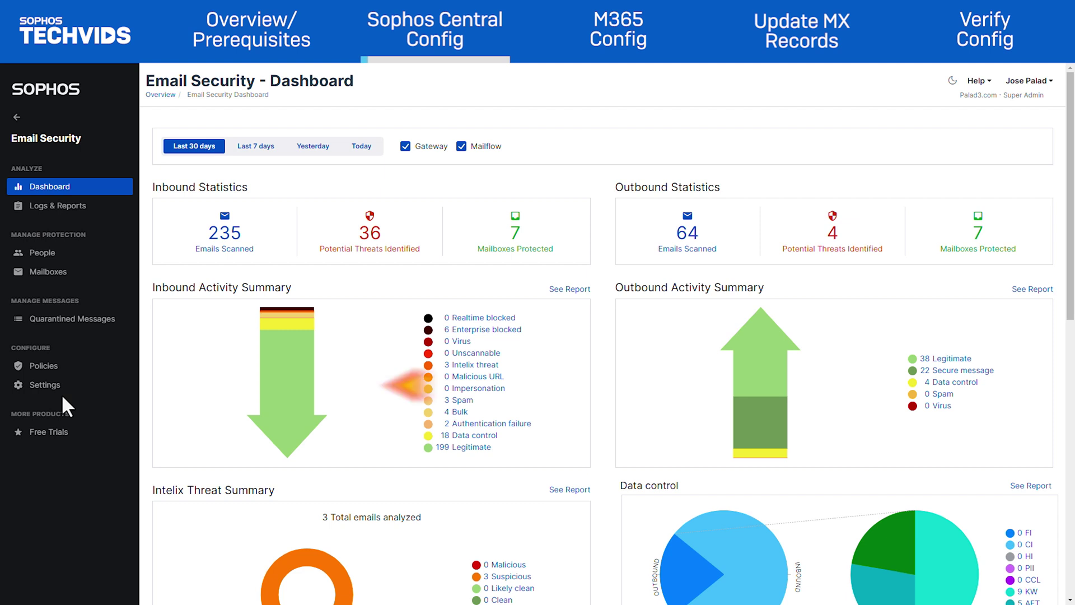
- In the Email Security domain settings, add sophosapac.com as a new email domain and start verifying its ownership
click(36, 386)
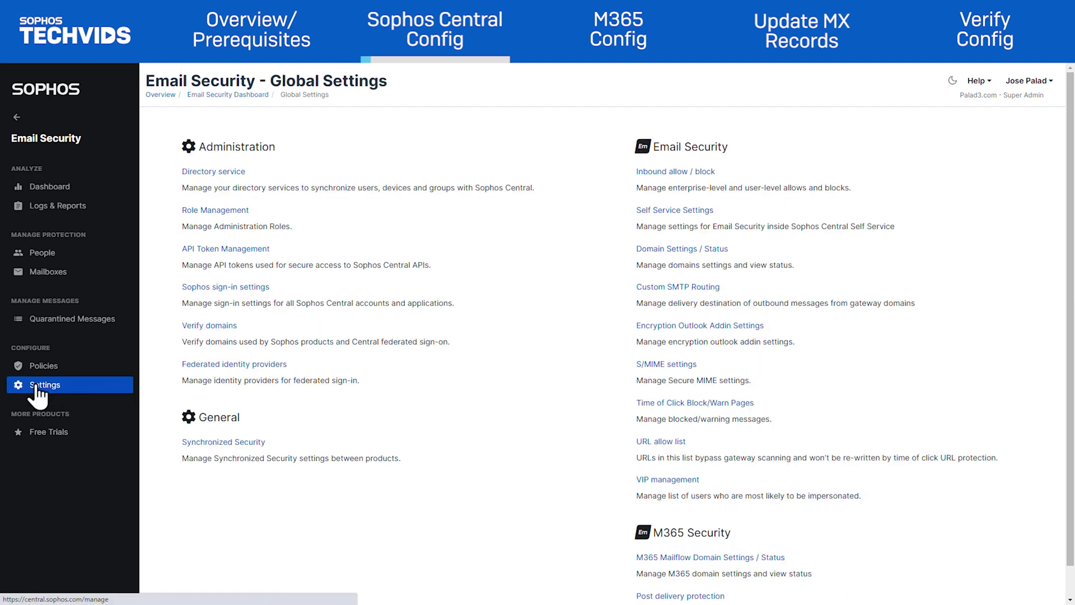
click(671, 250)
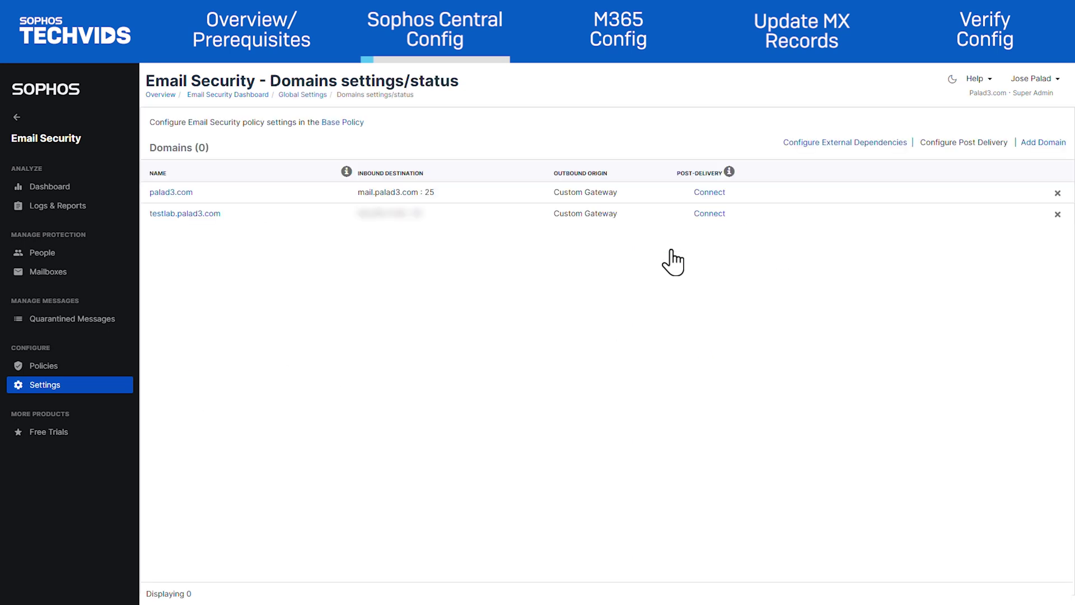
click(1043, 142)
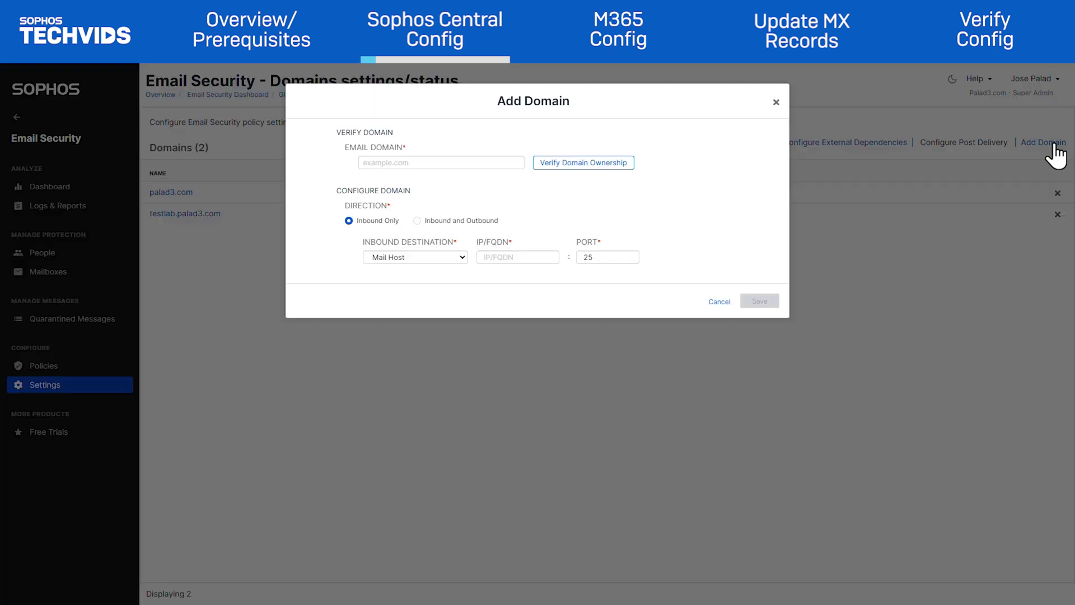
click(501, 163)
text(sophosapac.com)
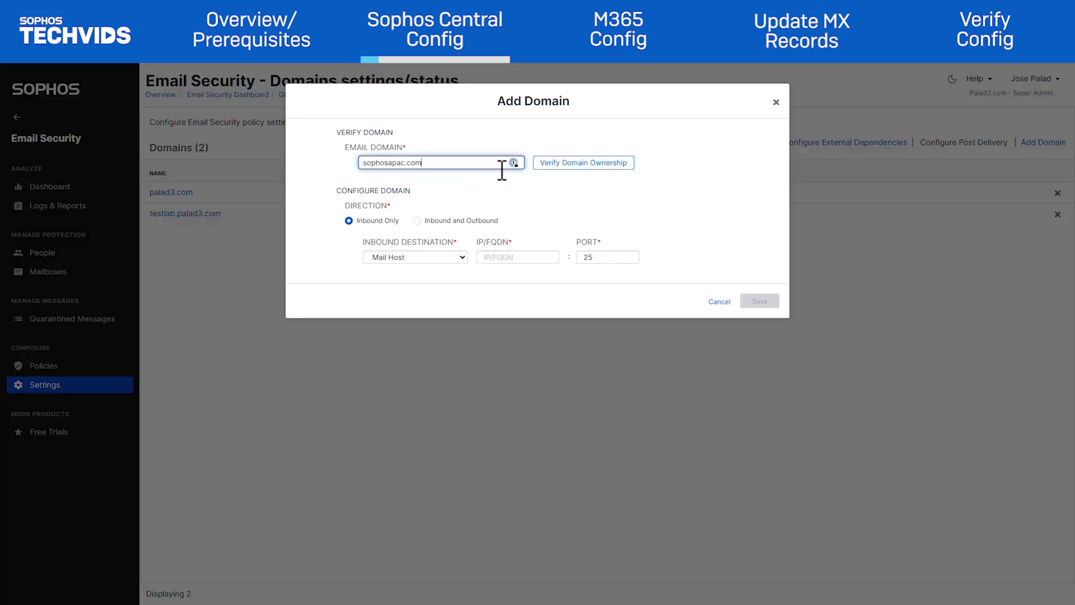
click(569, 168)
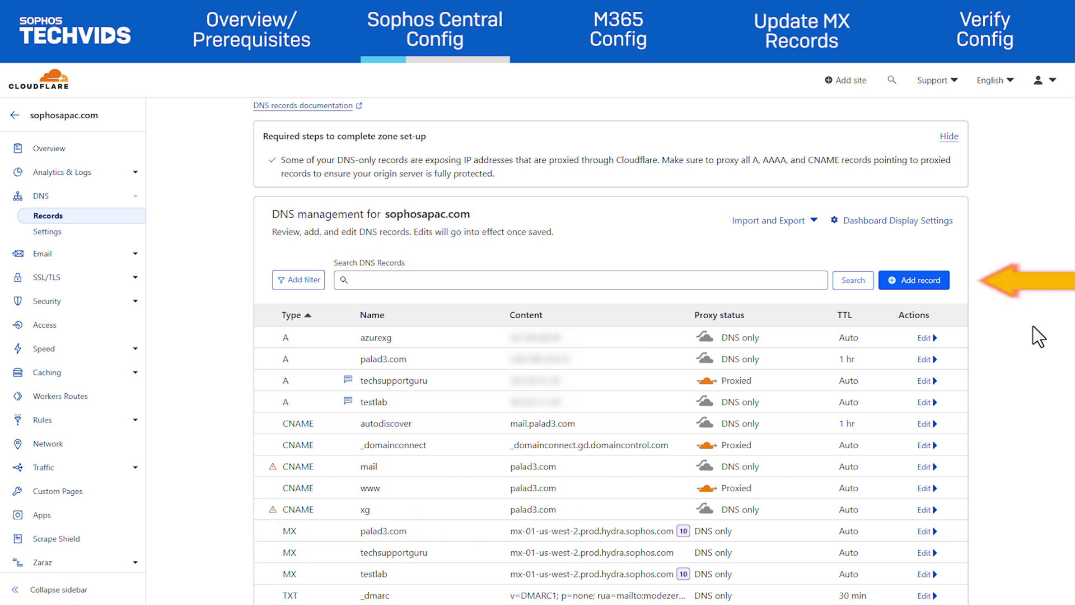
- Switch to Cloudflare and save a new TXT record named sophosapac.com with the Sophos domain verification code as its content
click(908, 283)
click(309, 359)
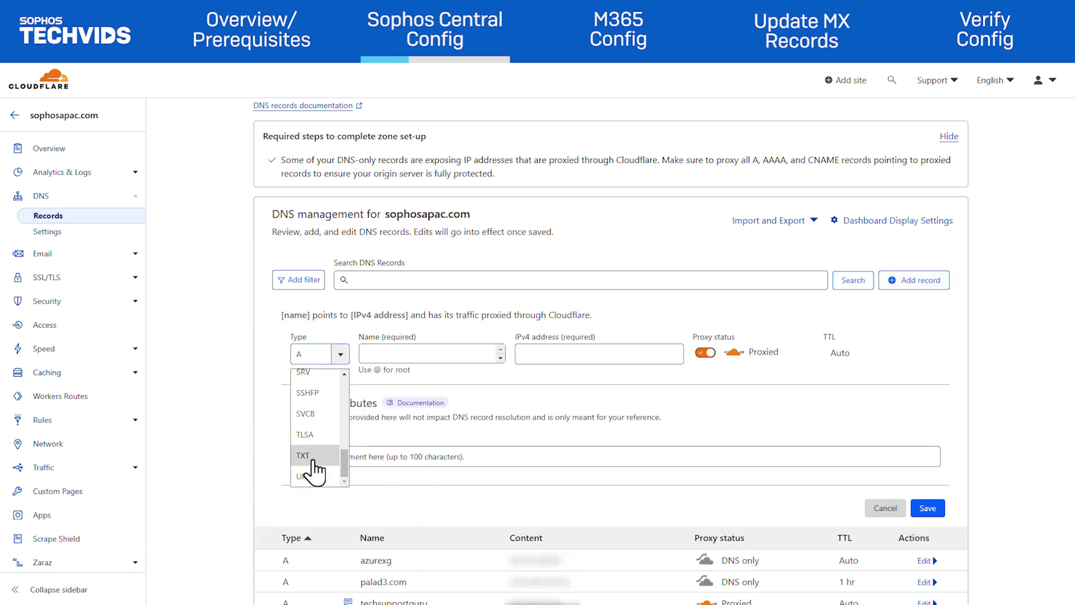
click(312, 468)
click(456, 352)
text(sophosapac.com)
click(482, 420)
text(sophos-domain-verification=97083057f7516ad10fe9888a11eff33ea24cb81b)
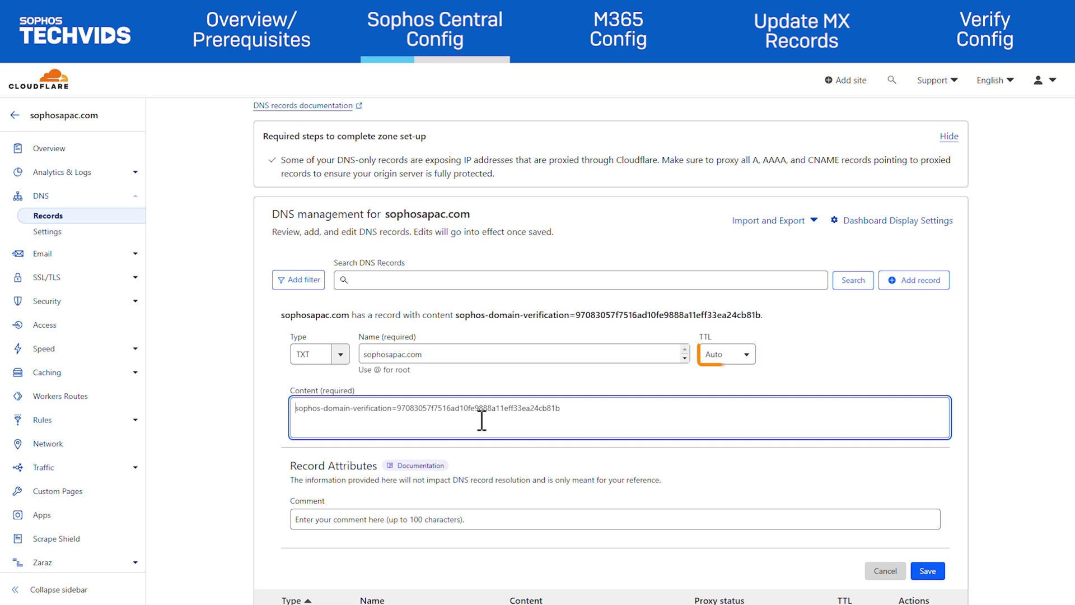
click(928, 570)
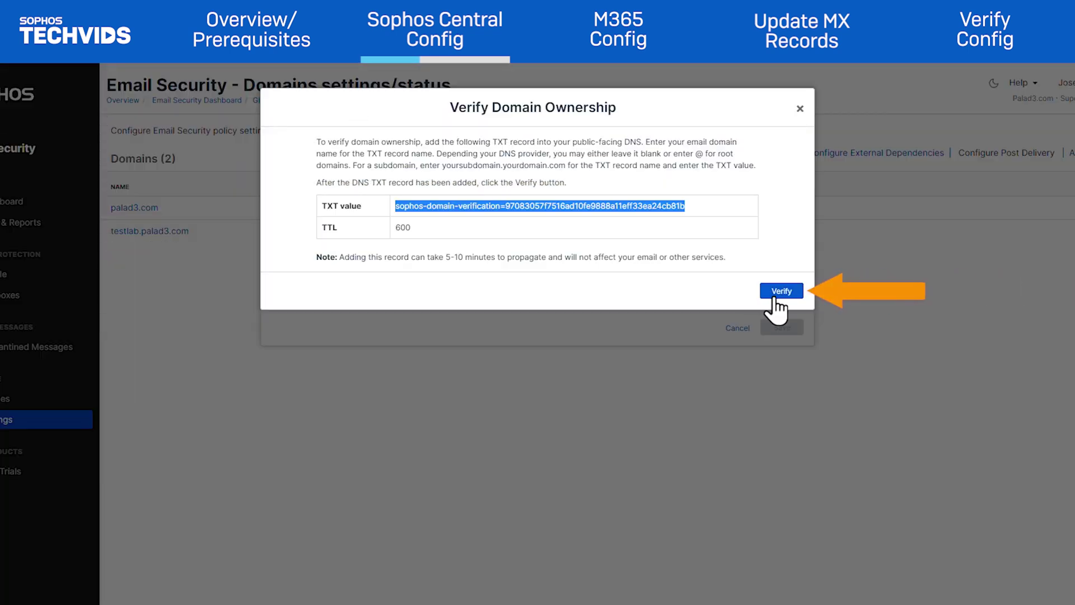
- Back in Sophos Central, complete the ownership verification and save the domain with MX as inbound destination, pointing to its outlook.com host
click(780, 291)
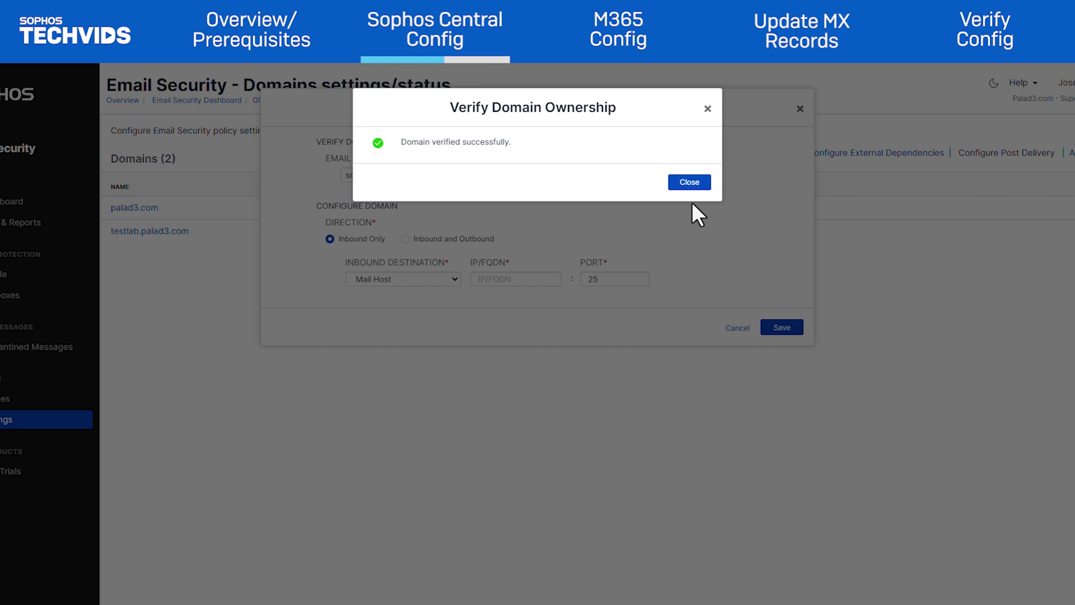
click(689, 181)
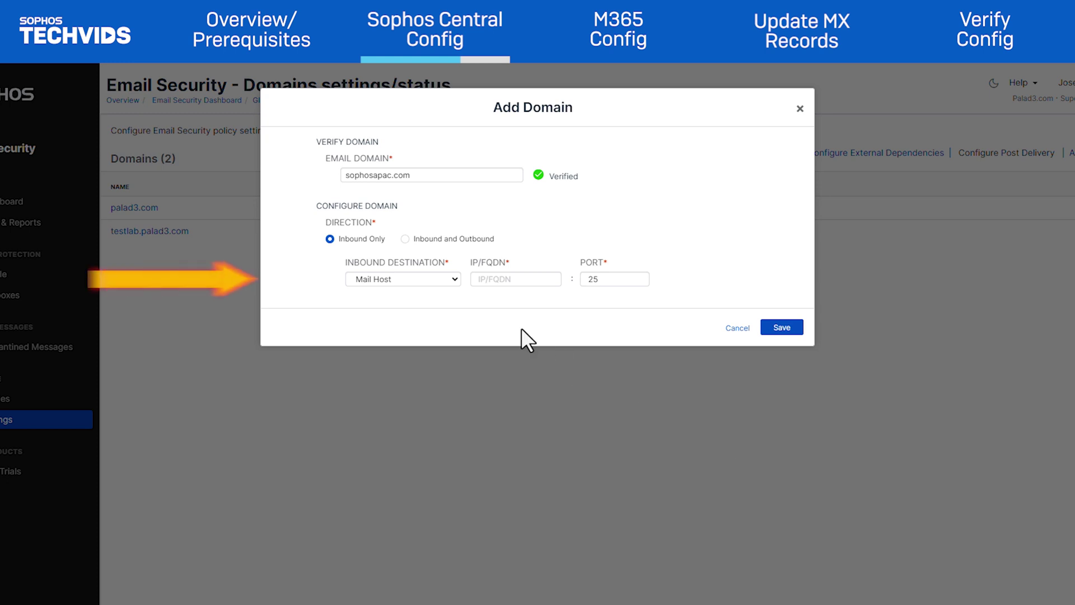
click(454, 283)
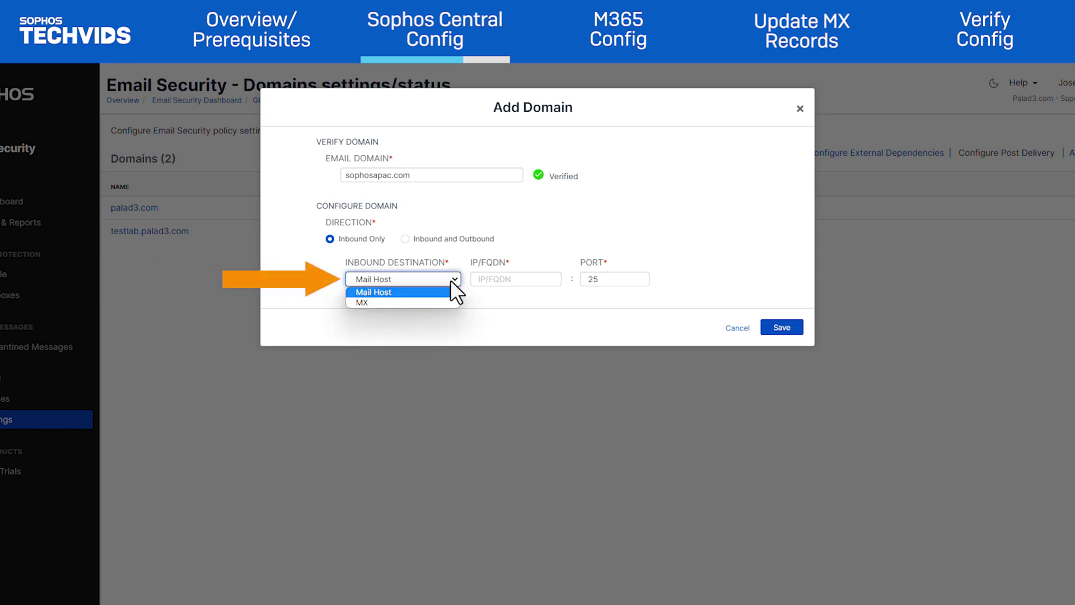
click(389, 304)
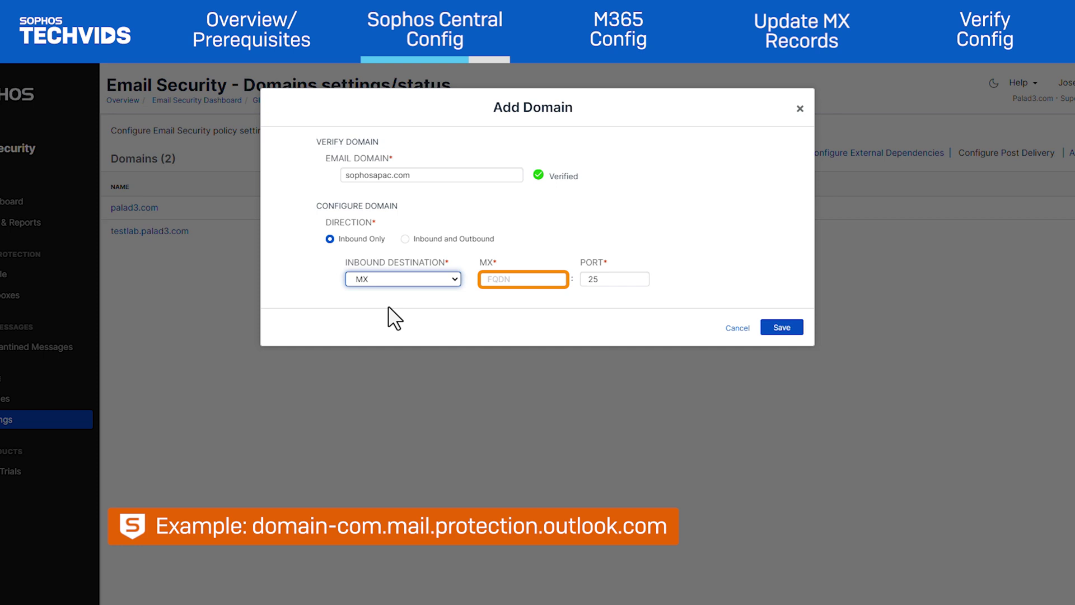
click(497, 278)
key(ctrl+v)
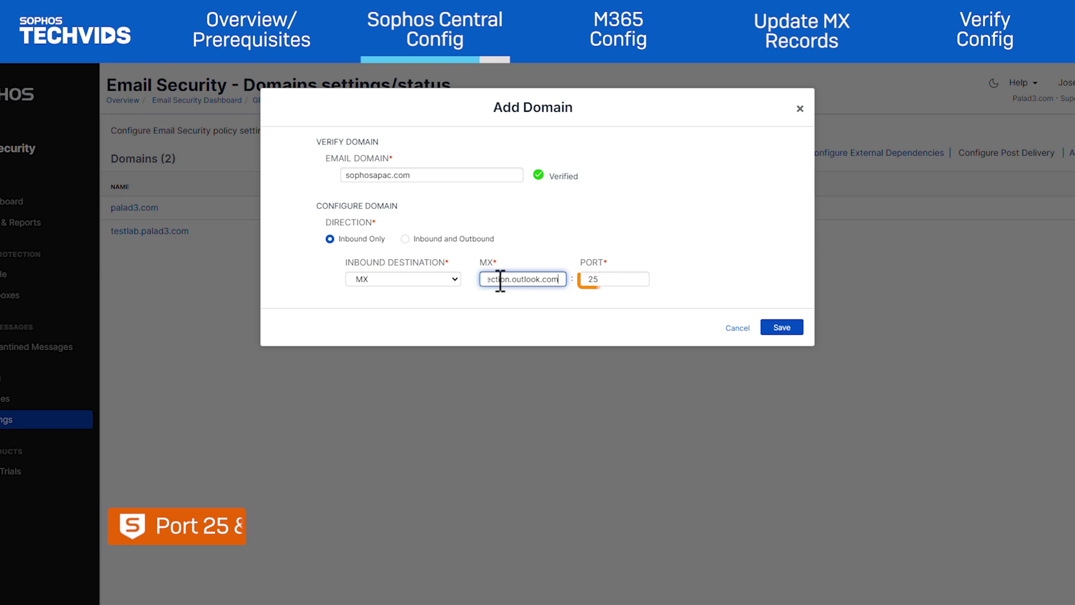
click(791, 330)
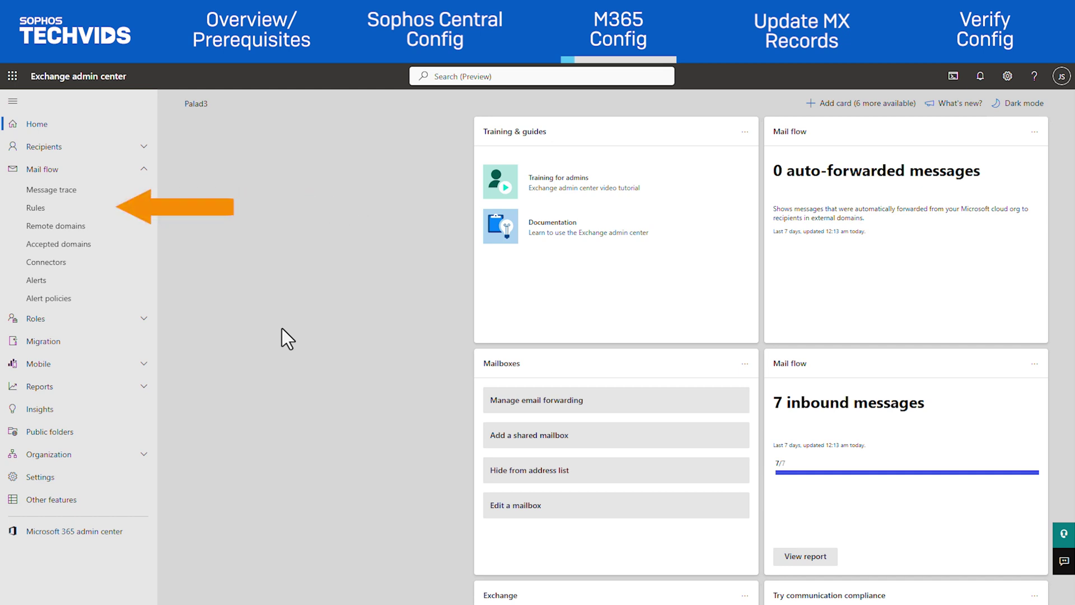
- Switch to the Exchange admin center and start a new mail flow rule named Sophos Central EOP Bypass
click(34, 210)
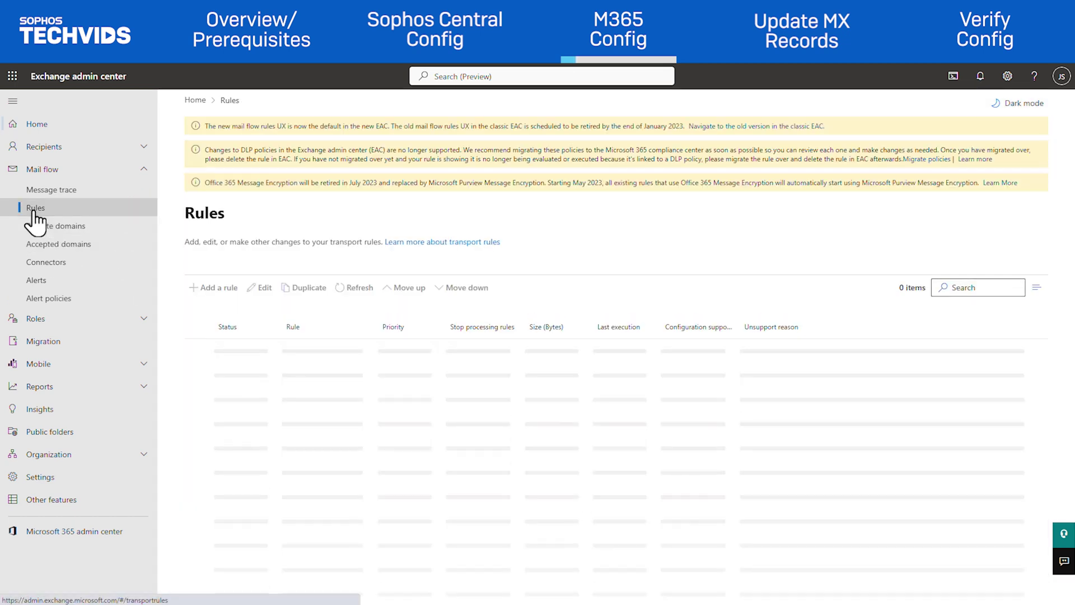
click(209, 288)
click(214, 312)
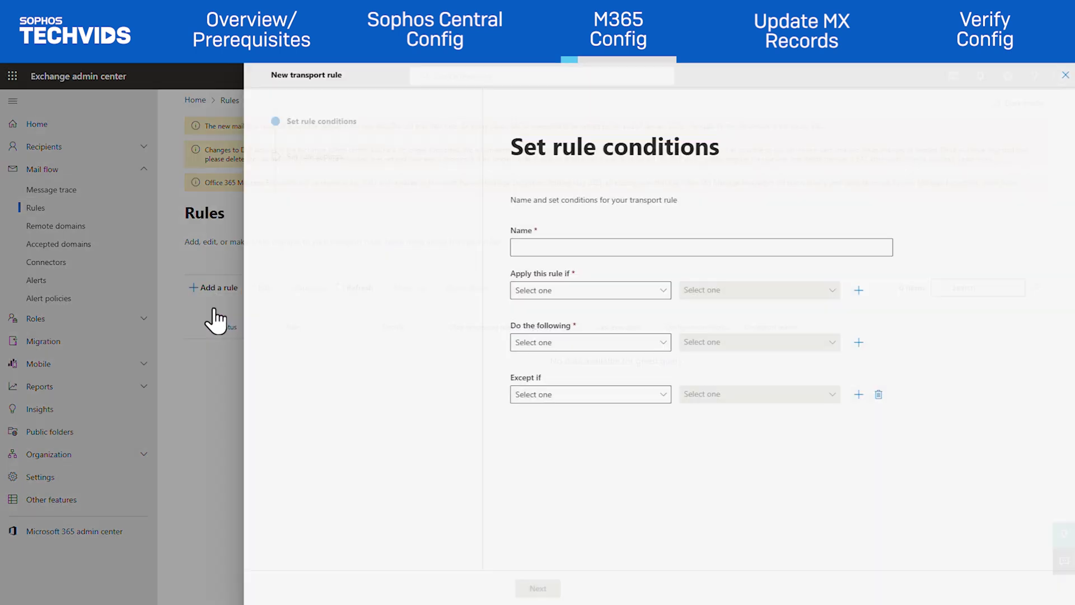
click(523, 248)
text(Sophos Central EOP Bypass)
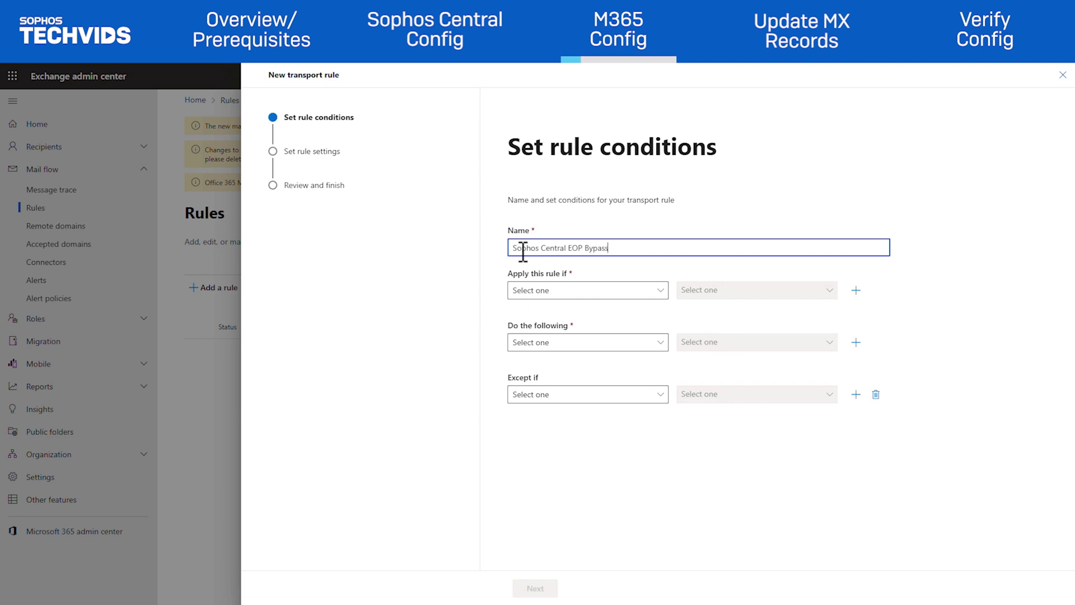
- Apply the rule to all messages and have it set the spam confidence level to Bypass spam filtering
click(592, 292)
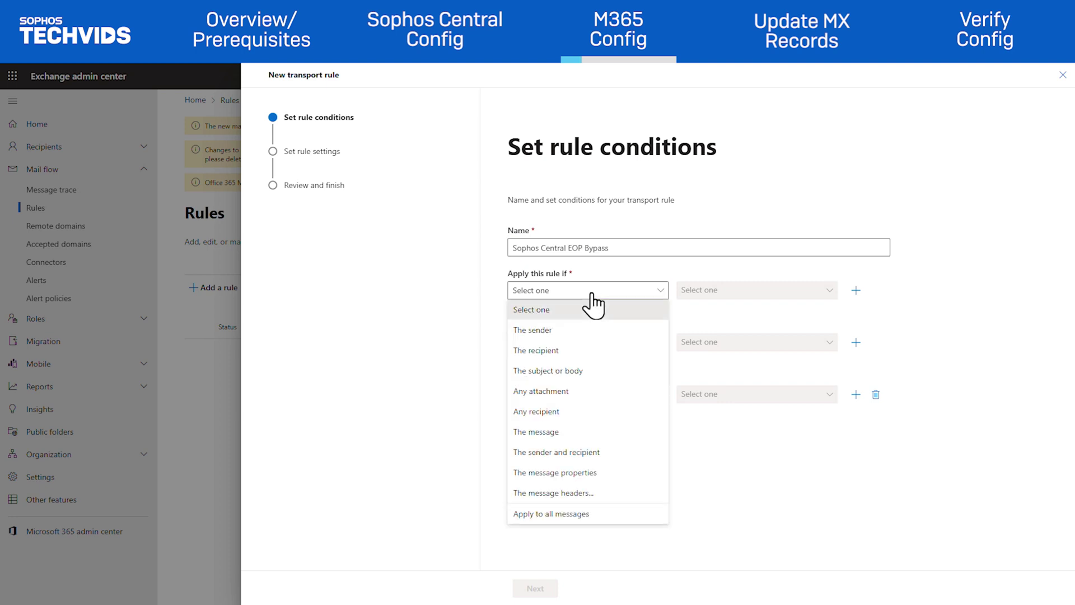
click(590, 513)
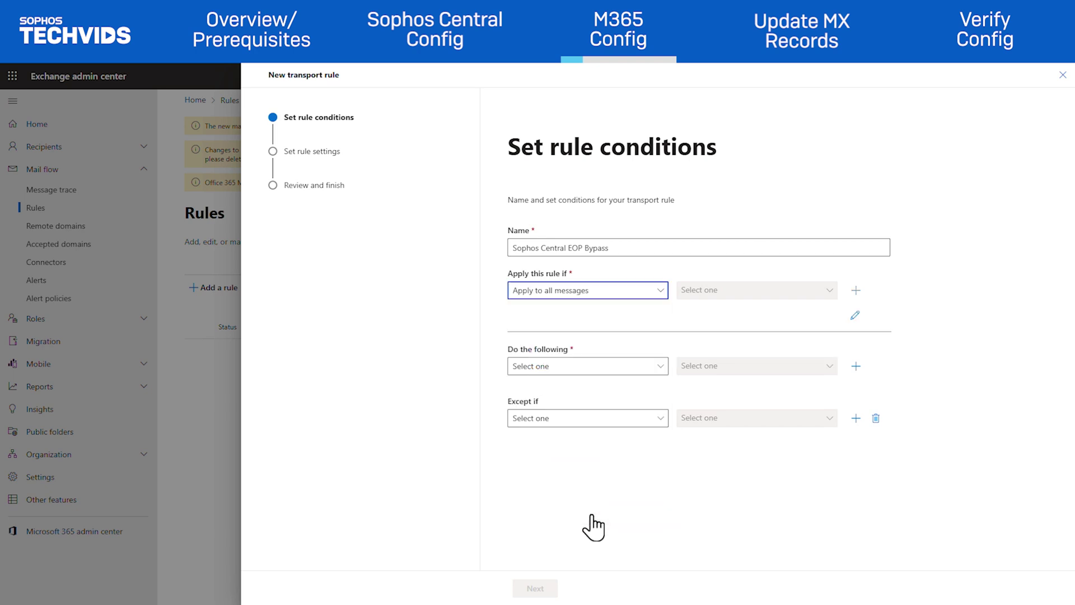
click(659, 369)
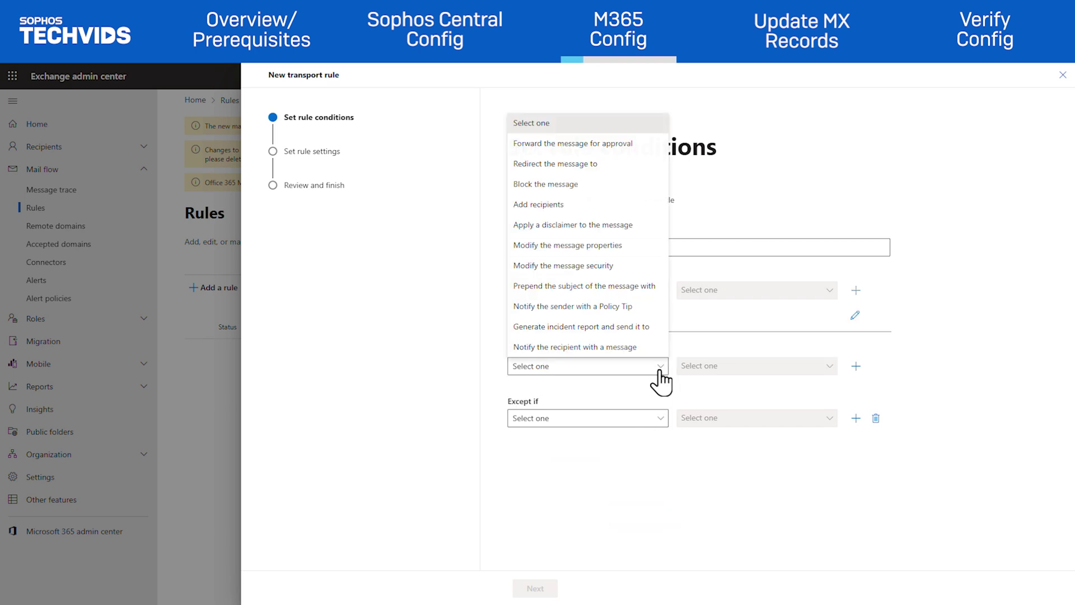
click(593, 245)
click(828, 371)
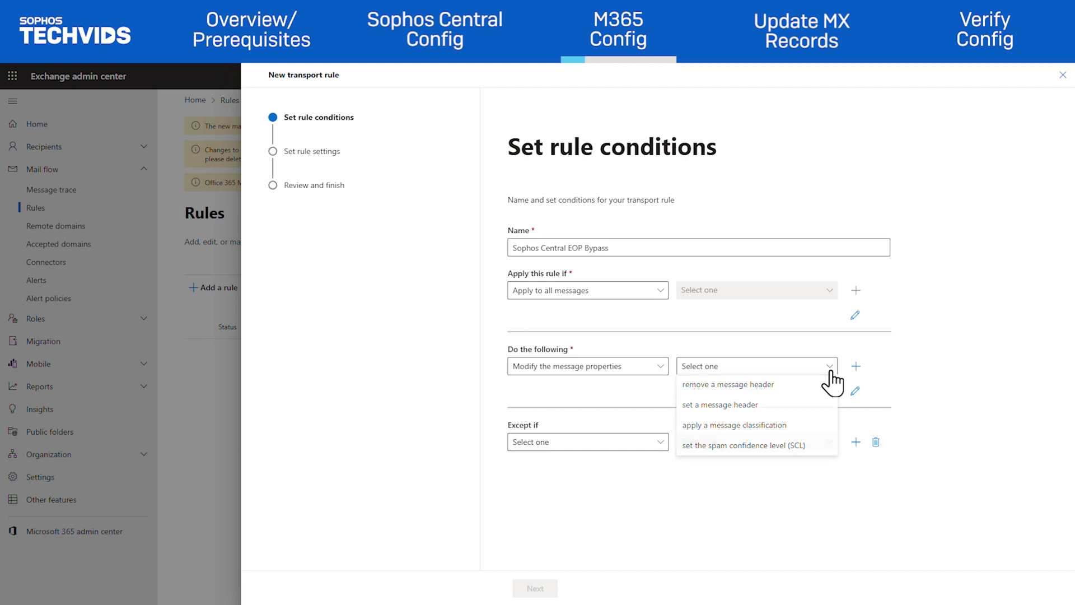
click(798, 447)
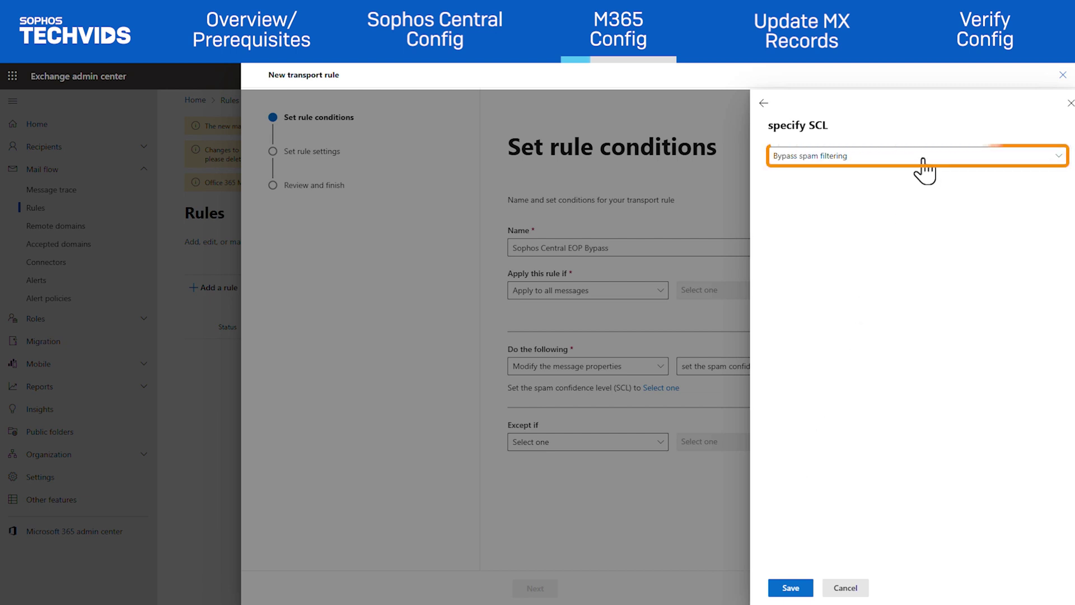
click(797, 577)
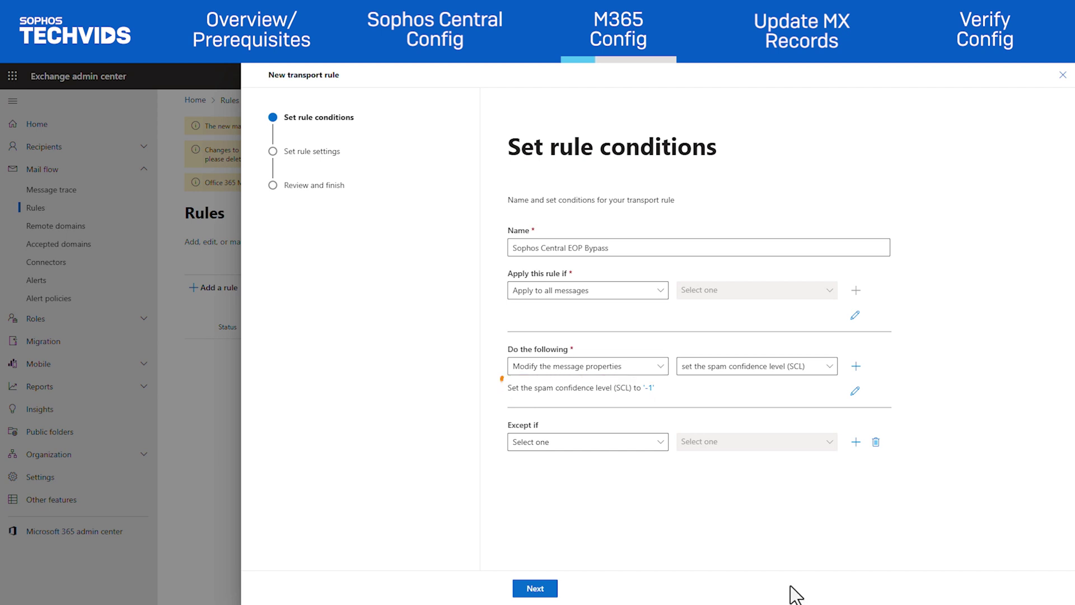
click(535, 588)
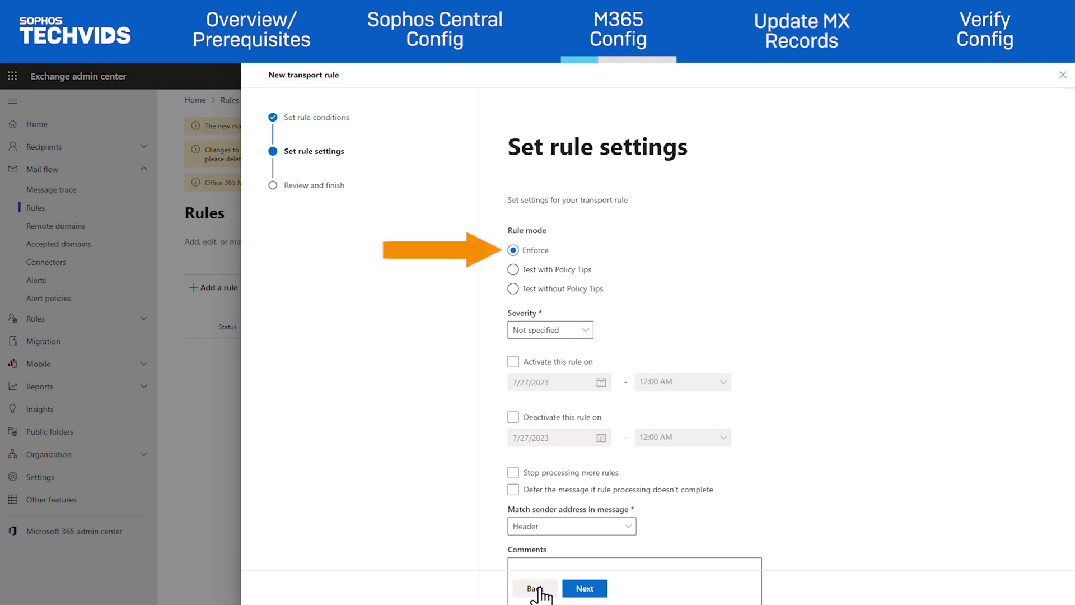
- Set the rule's severity to Low and finish creating the rule
click(558, 330)
click(537, 349)
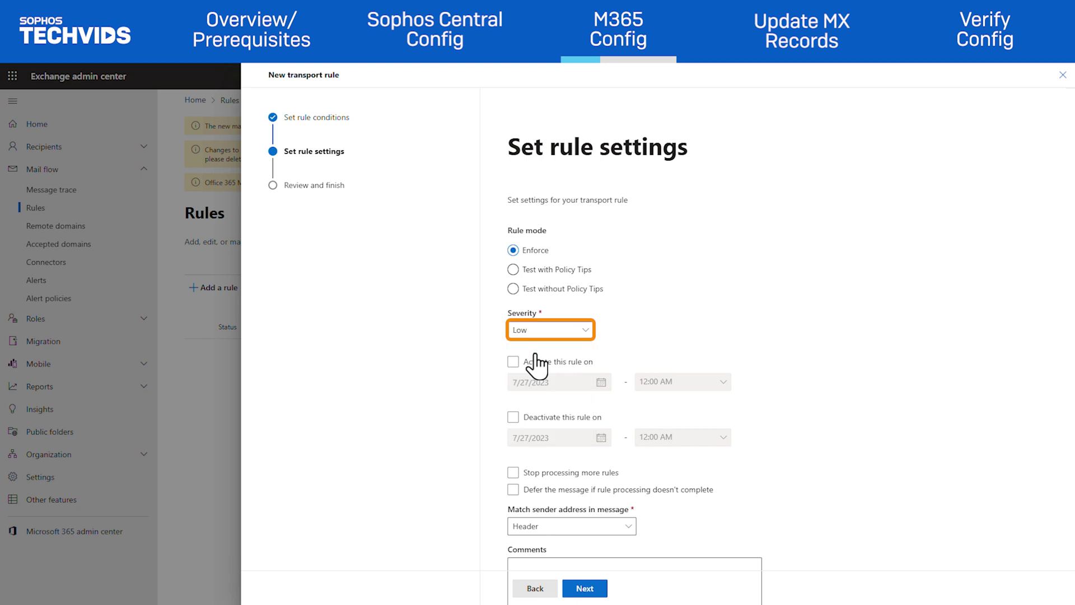
click(601, 589)
click(595, 590)
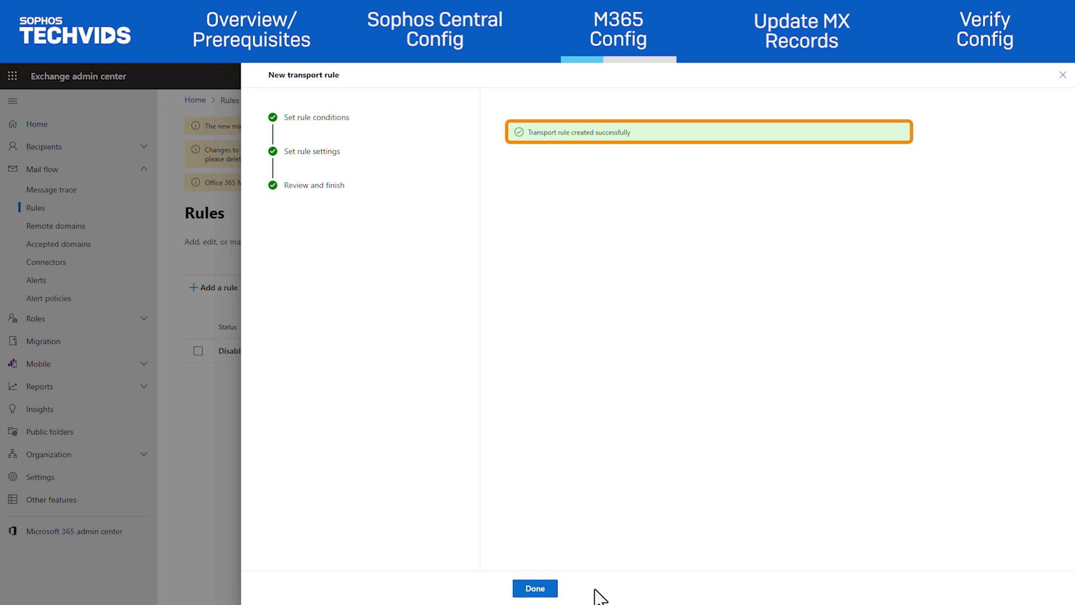
click(548, 589)
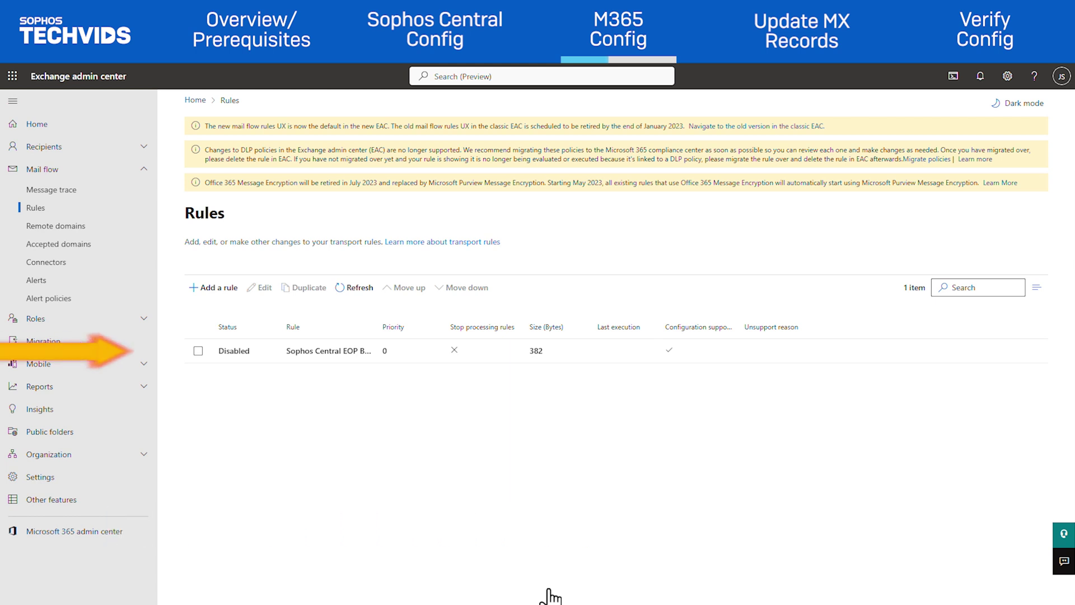
- Enable the Sophos Central EOP Bypass rule, close its details and refresh the rule list
click(241, 354)
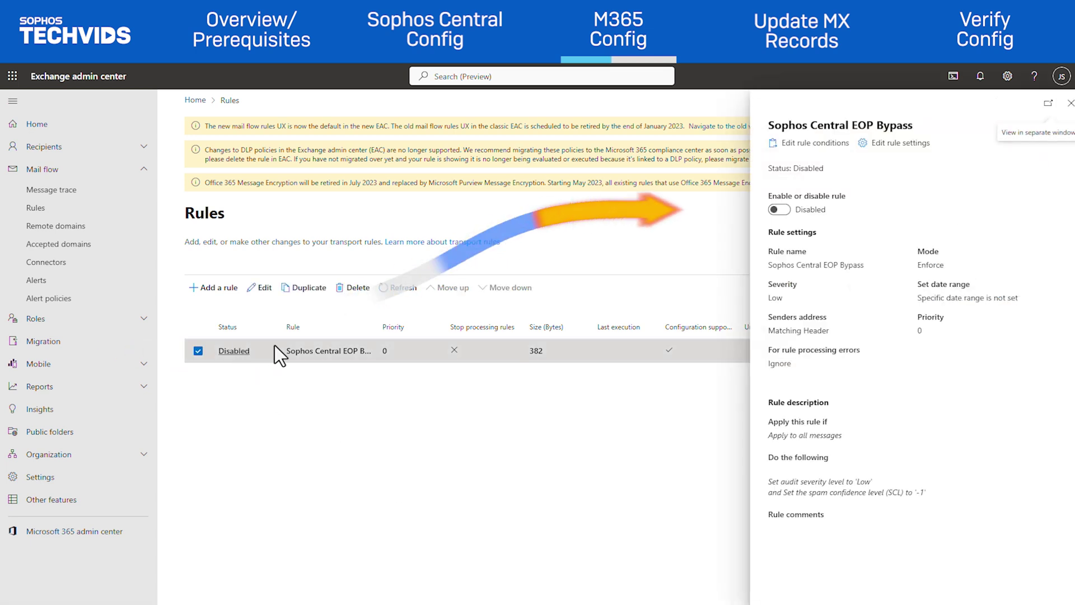
click(781, 210)
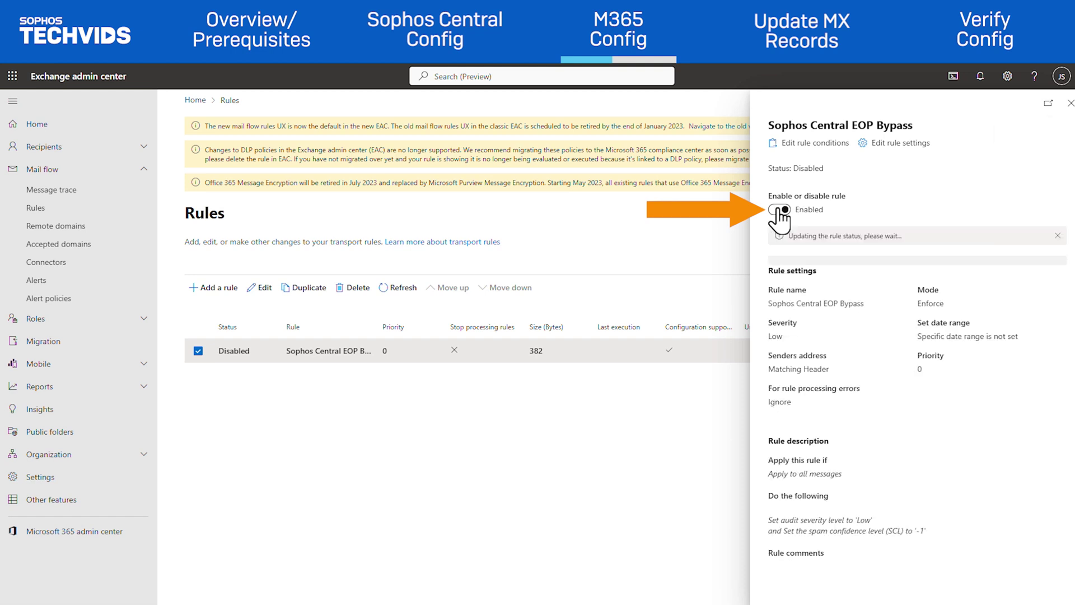
click(1070, 103)
click(395, 288)
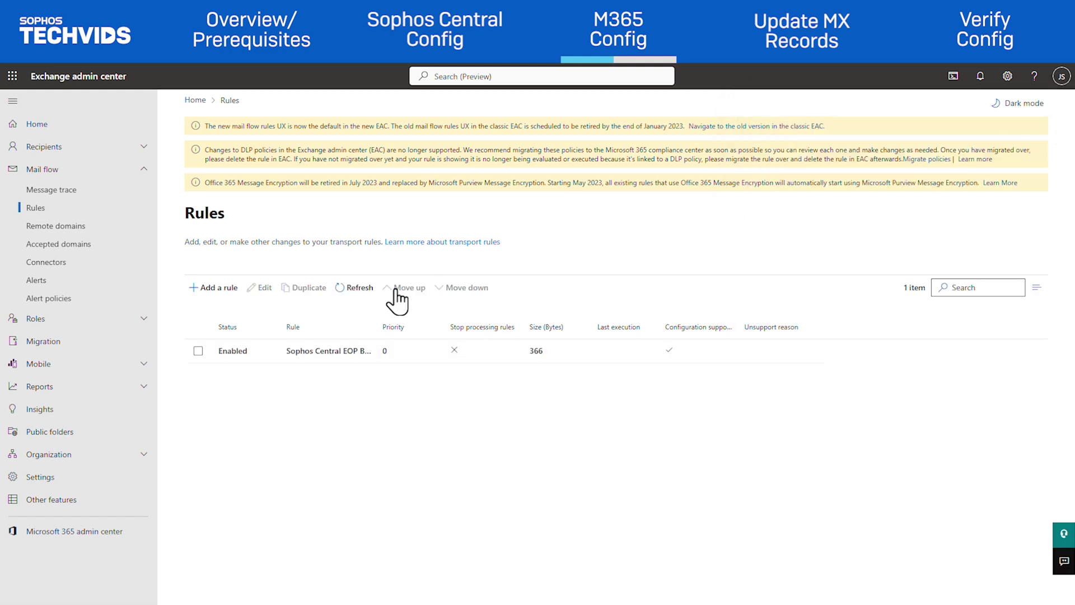
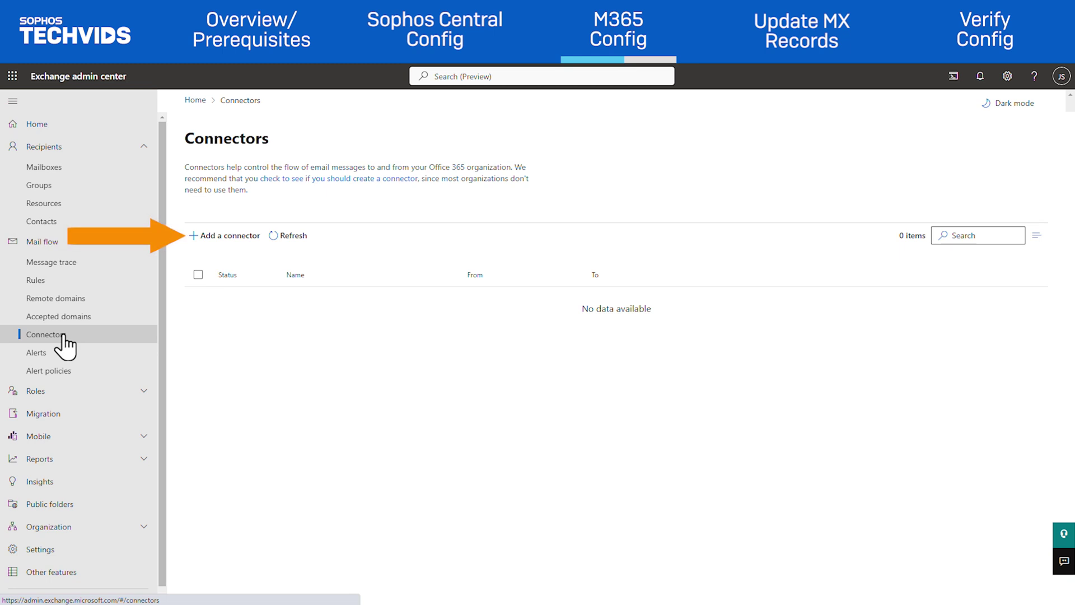
- Start a new connector from a partner organization to Office 365 and name it Sophos Email Inbound Connector
click(205, 235)
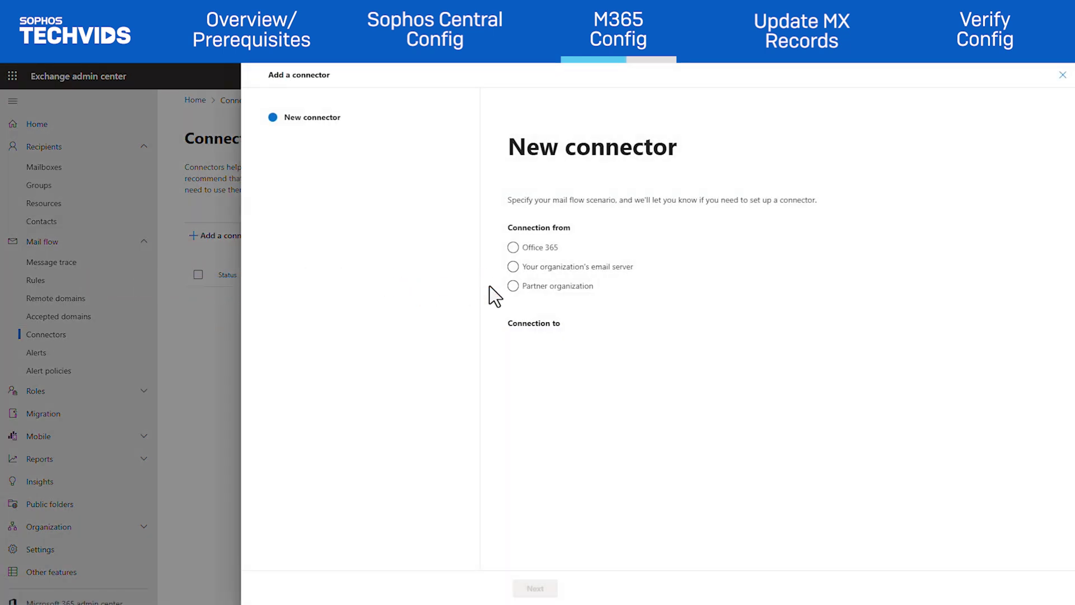
click(513, 287)
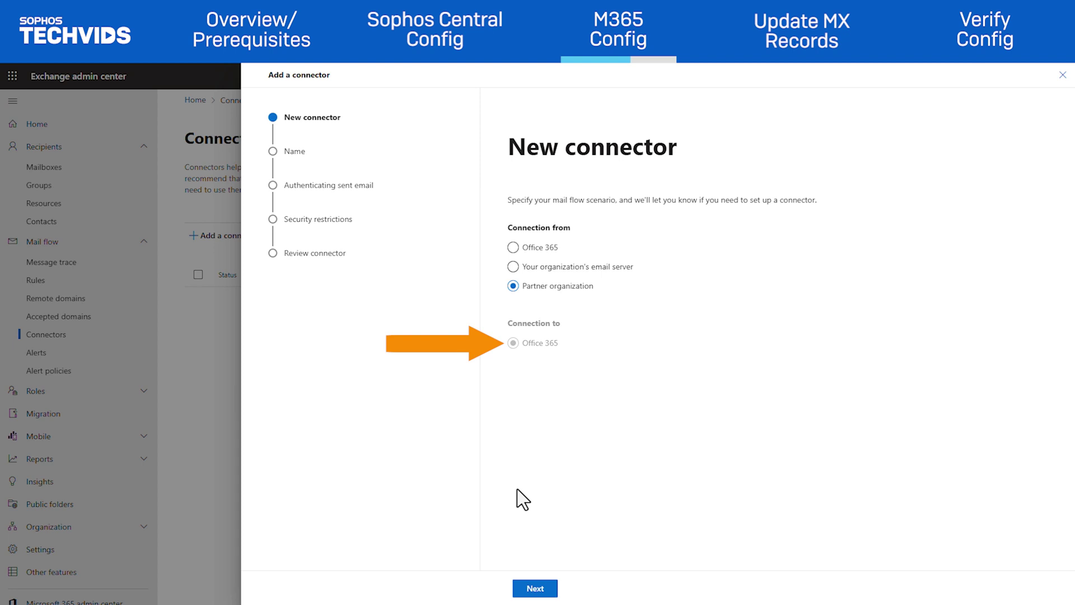
click(537, 588)
text(Sophos Email Inbound Connector)
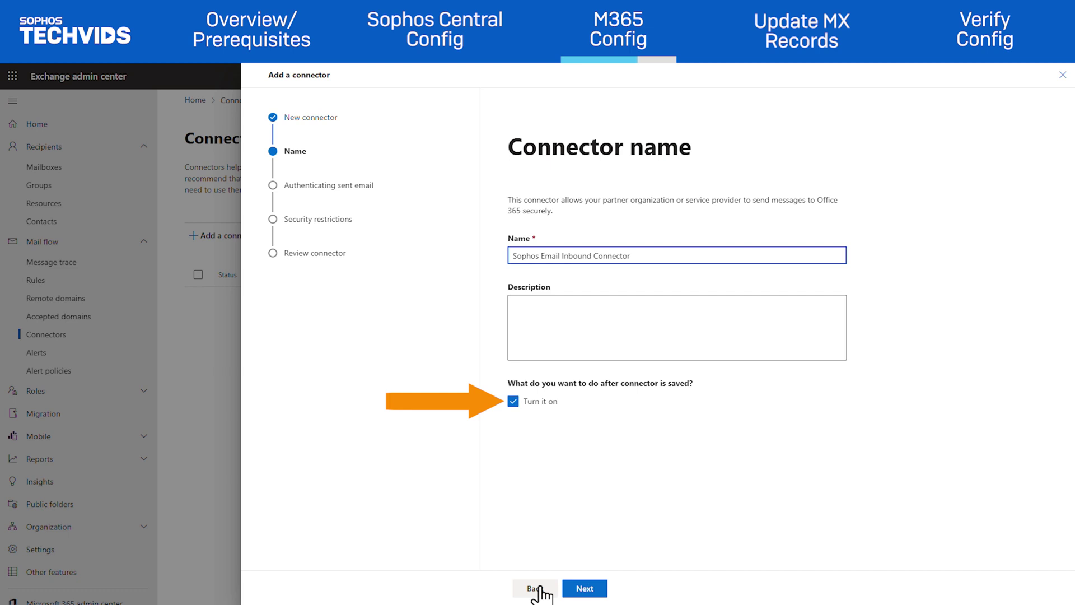
click(579, 592)
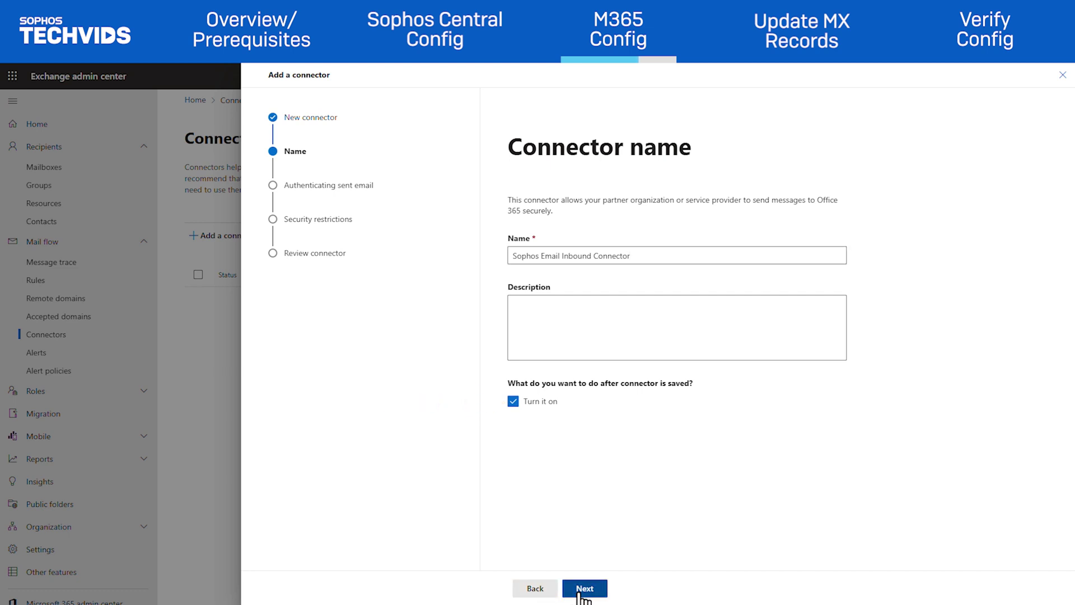
- Have the connector identify the partner organization by sender domain using the wildcard * and continue to the security restrictions
click(716, 281)
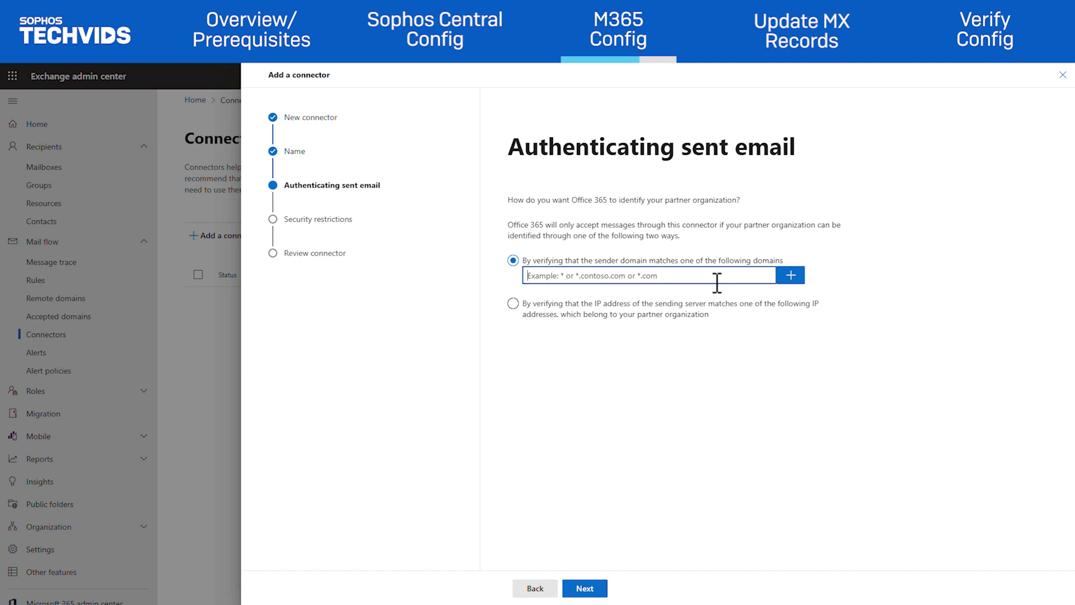
text(*)
click(790, 275)
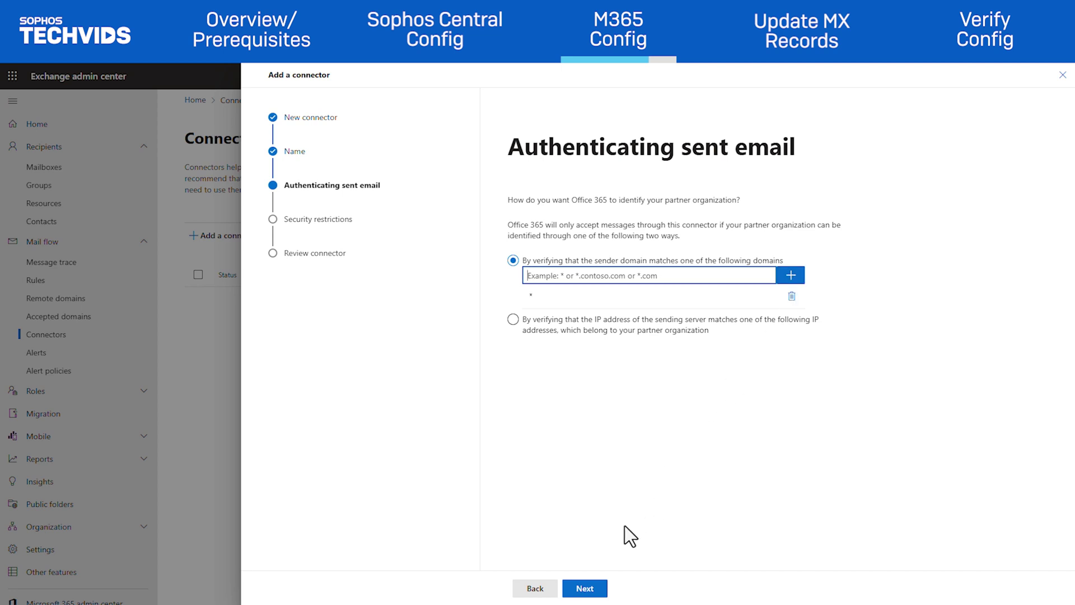
click(585, 589)
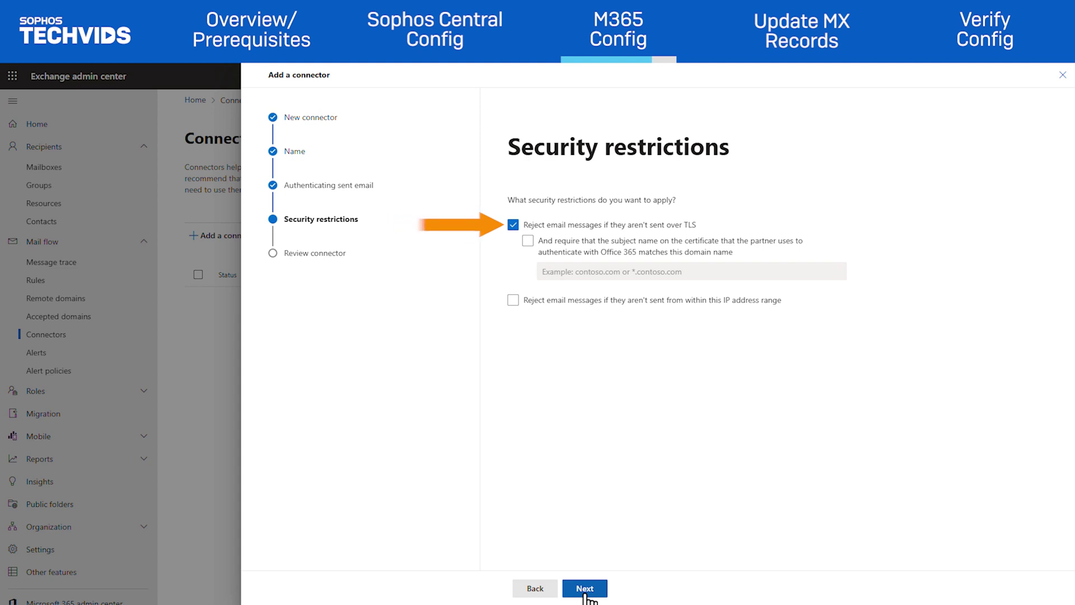
- Reject mail sent from outside the Sophos IPs, checking Sophos Central's external dependencies and adding 52.41.236.76, 50.112.39.248 and 198.154.181.128/26
click(513, 301)
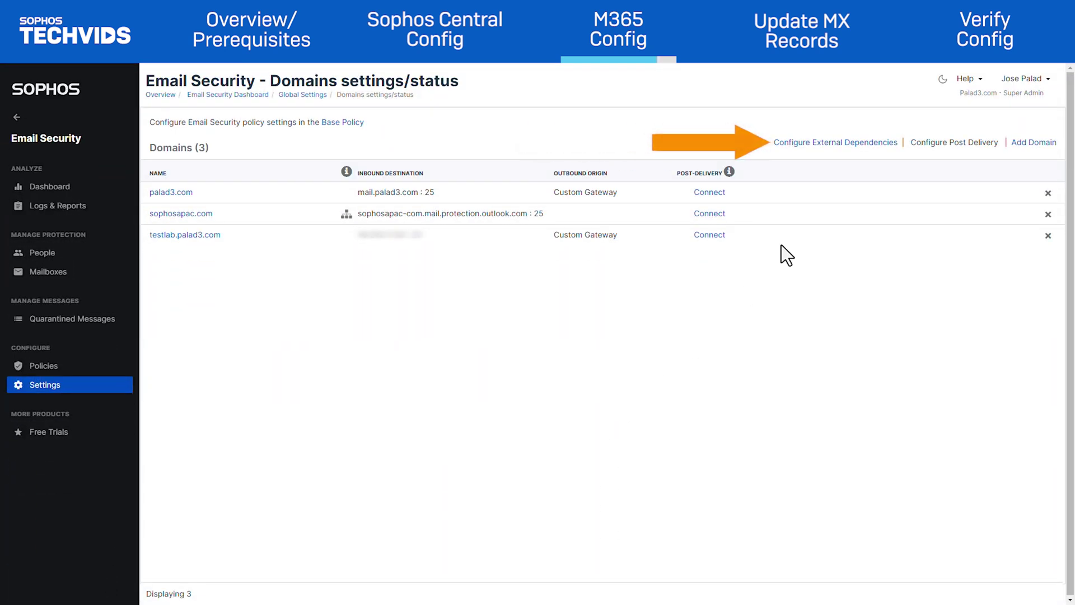
click(838, 144)
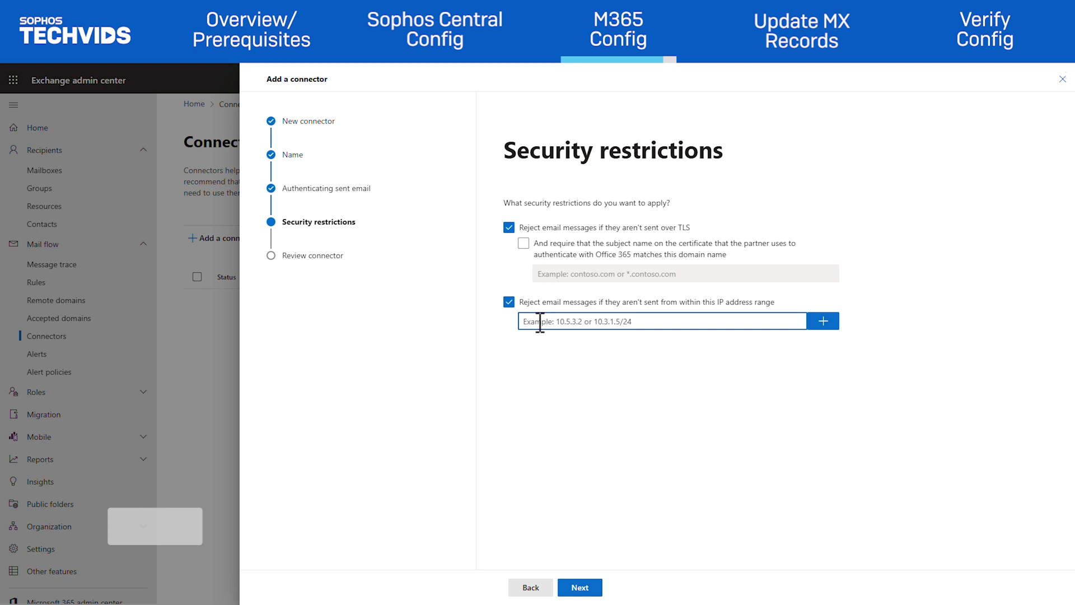
text(52.41.236.76)
click(816, 324)
text(50.112.39.248)
click(817, 323)
text(198.154.181.128/26)
click(816, 323)
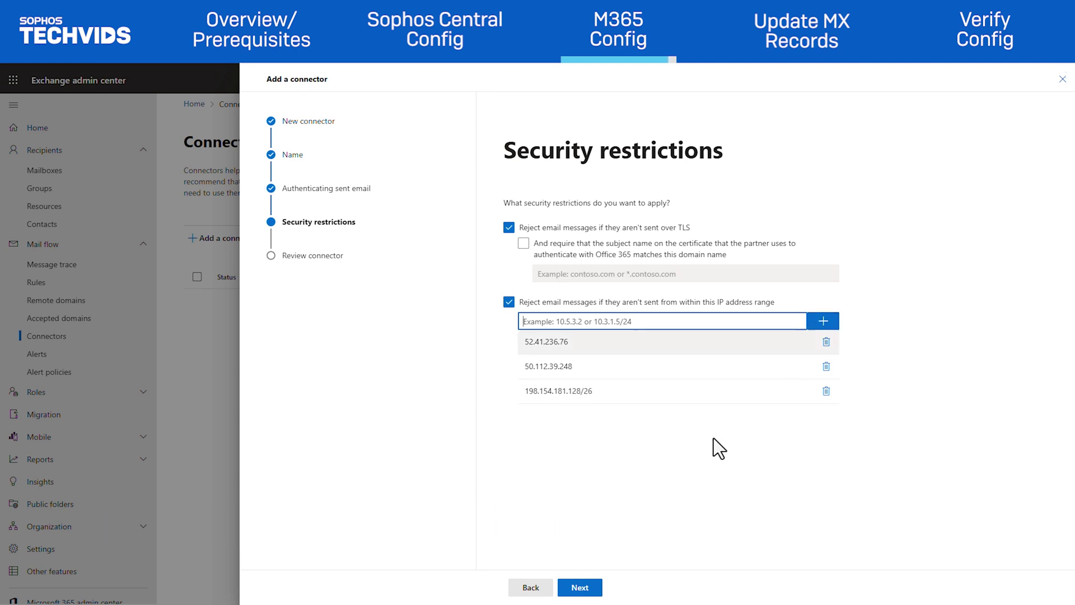
- Accept the security restrictions, create the reviewed inbound connector and finish the wizard
click(571, 589)
click(570, 591)
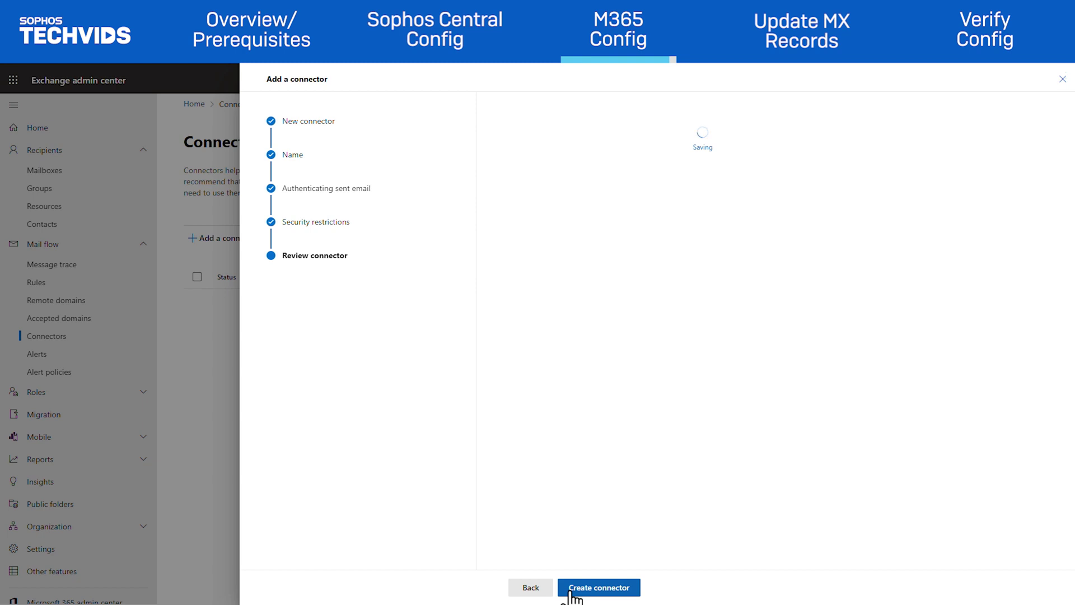
click(542, 588)
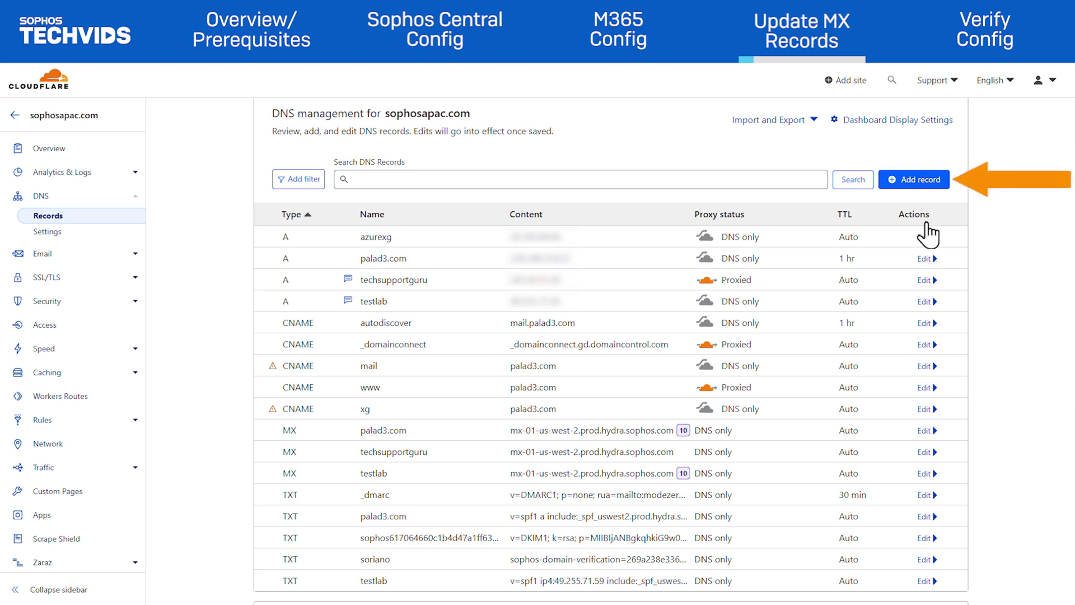
- Switch to Cloudflare and start a new MX record named sophosapac.com in the domain's DNS records
click(913, 180)
click(341, 253)
scroll(330, 297, down, 2)
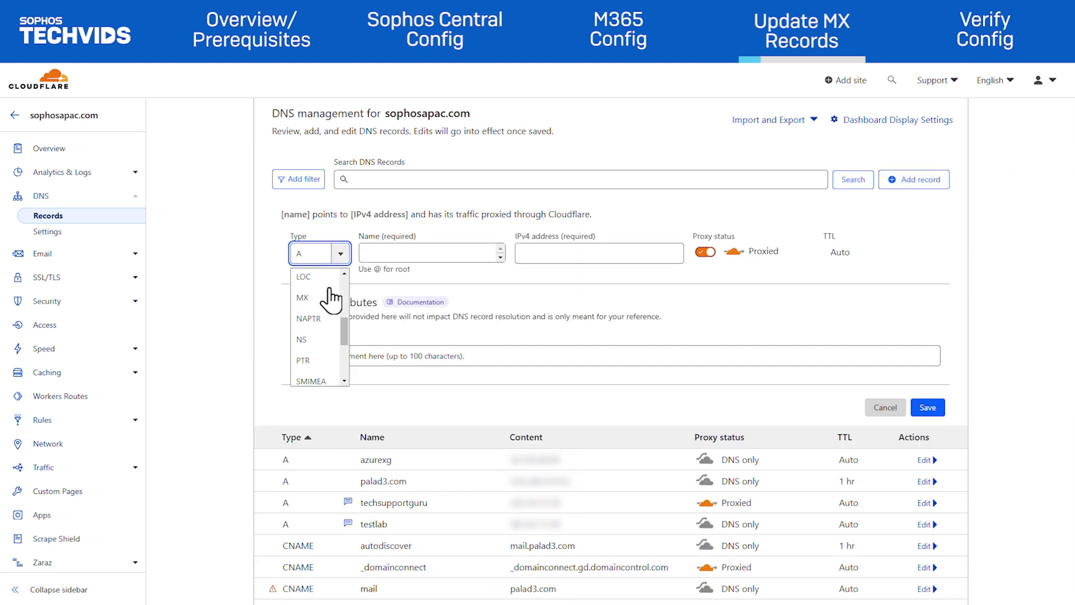
click(329, 306)
click(393, 255)
text(sophosapac.com)
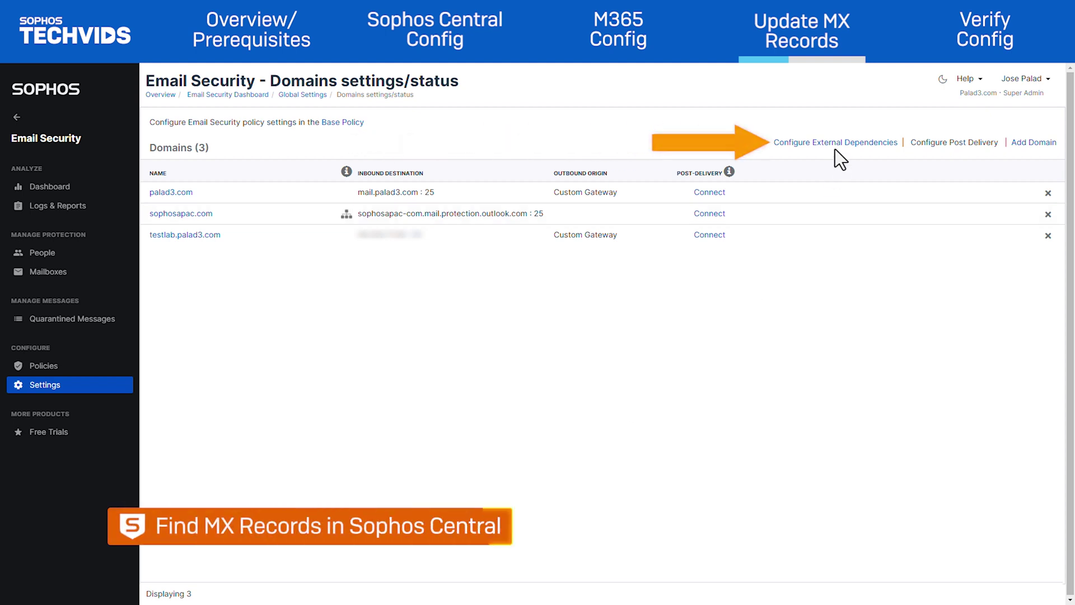
- Look up the MX hosts in Sophos Central, set the record's mail server to mx-01-us-west-2.prod.hydra.sophos.com with priority 10, and save it
click(838, 147)
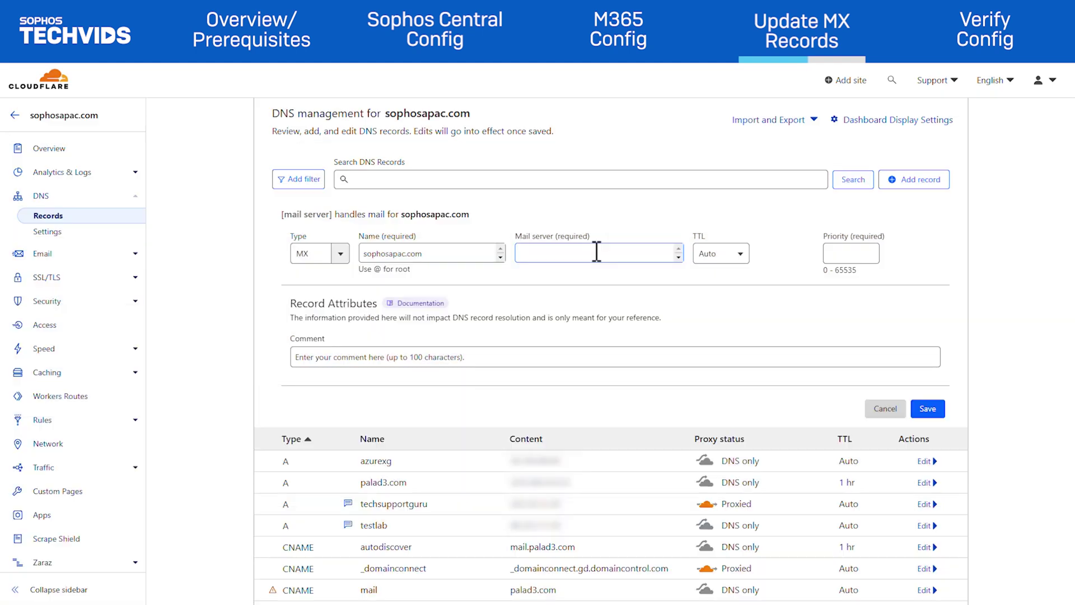
click(597, 252)
text(mx-01-us-west-2.prod.hydra.sophos.com)
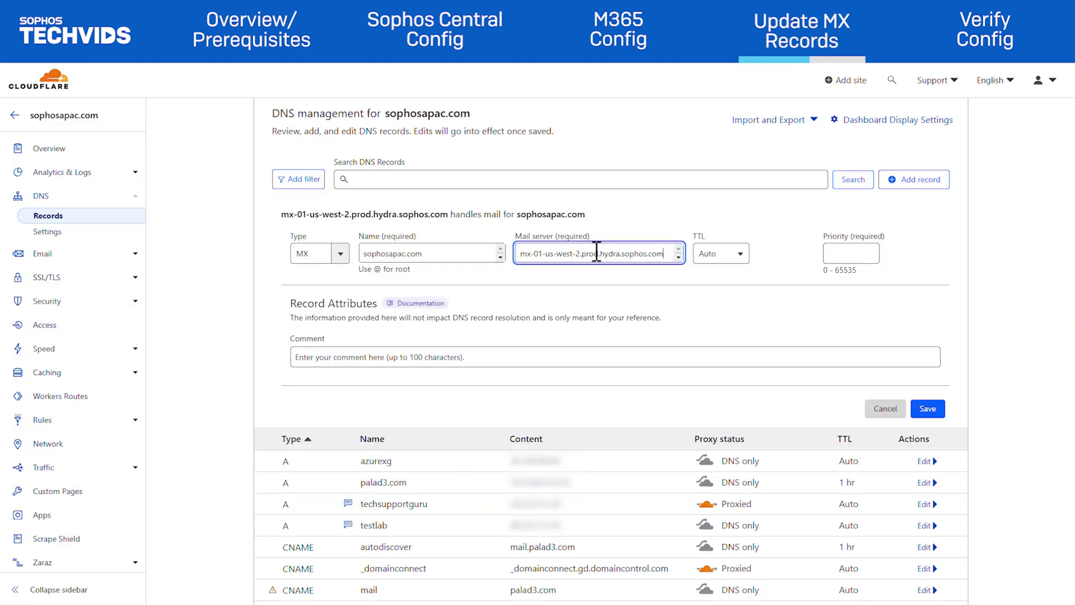
click(851, 255)
text(10)
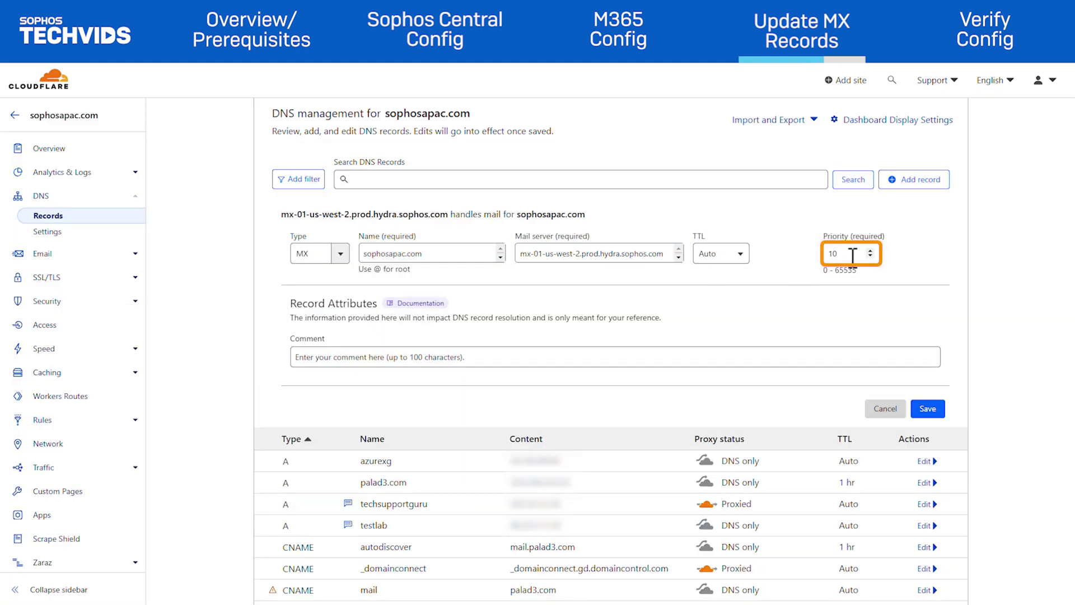
click(930, 411)
- Add and save a second MX record for sophosapac.com with mail server mx-02-us-west-2.prod.hydra.sophos.com and priority 10
click(913, 179)
click(314, 253)
text(MX)
click(429, 253)
text(sophosapac.com)
click(563, 254)
text(mx-02-us-west-2.prod.hydra.sophos.com)
click(851, 253)
text(10)
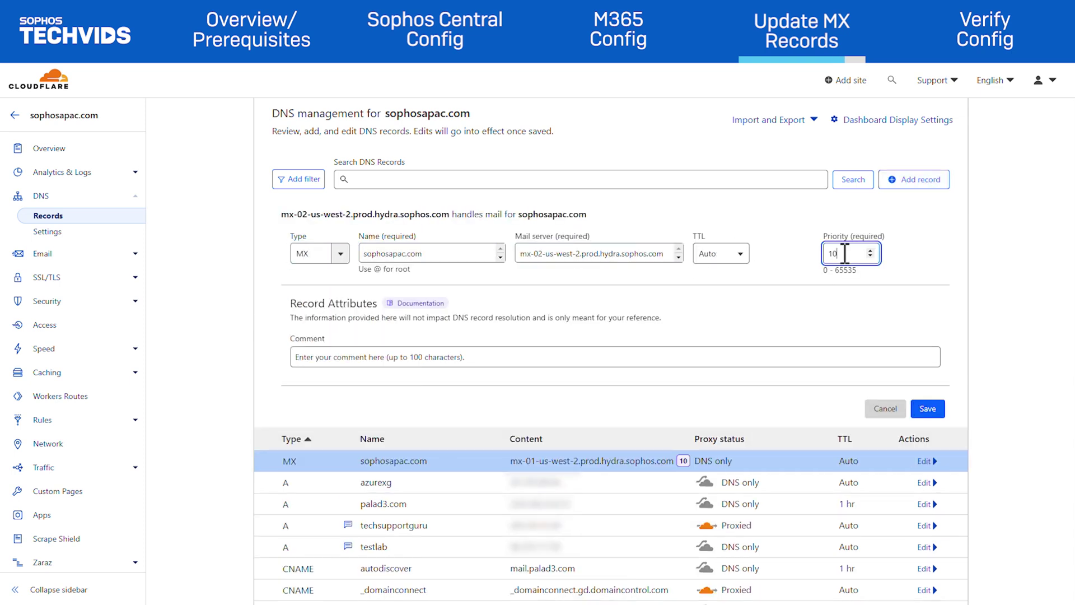
click(928, 408)
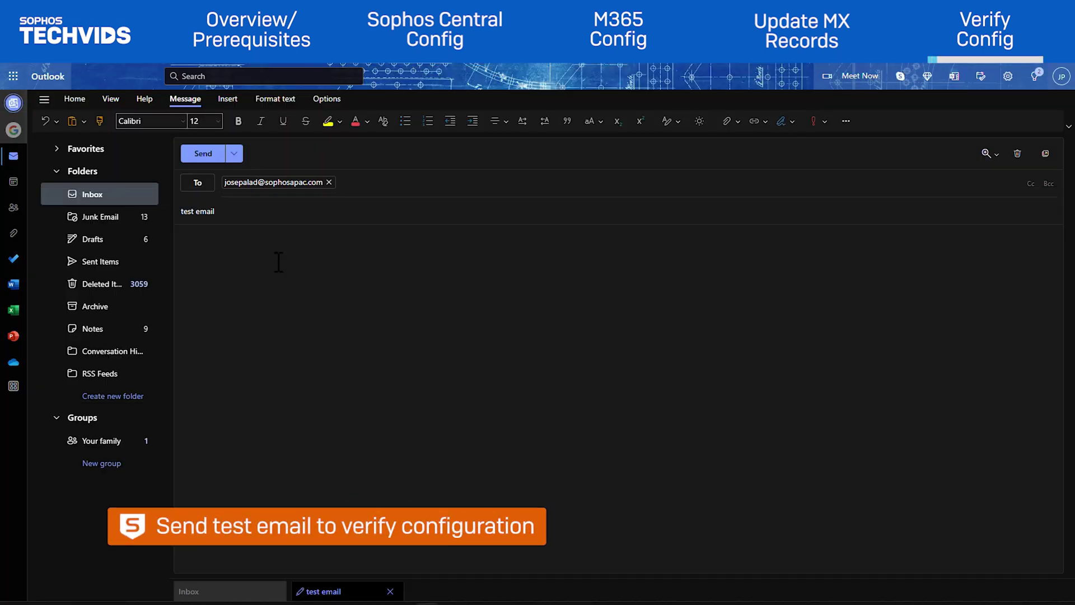
- Switch to Outlook, write test in the body of the drafted test email and send it
click(279, 261)
text(test)
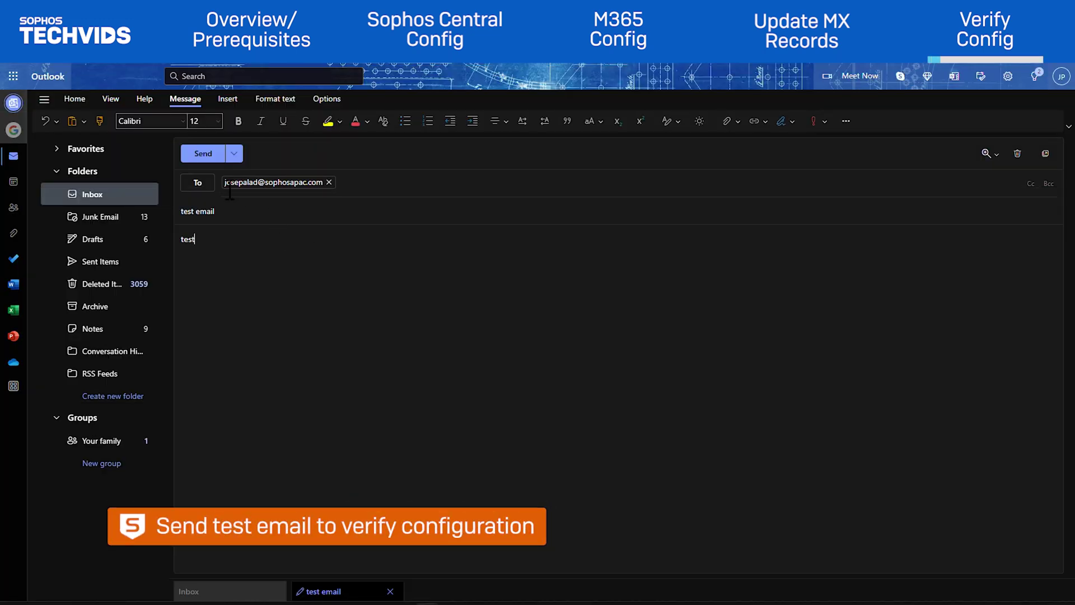
click(202, 156)
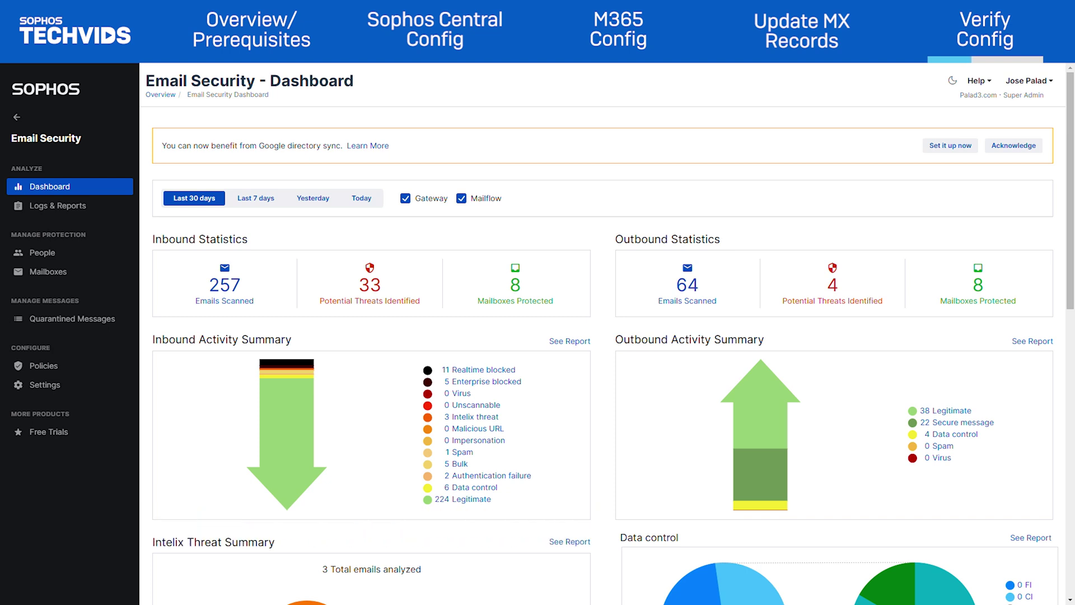
- Switch to Sophos Central and open the Email Security Message History log to check the test email's delivery
click(72, 207)
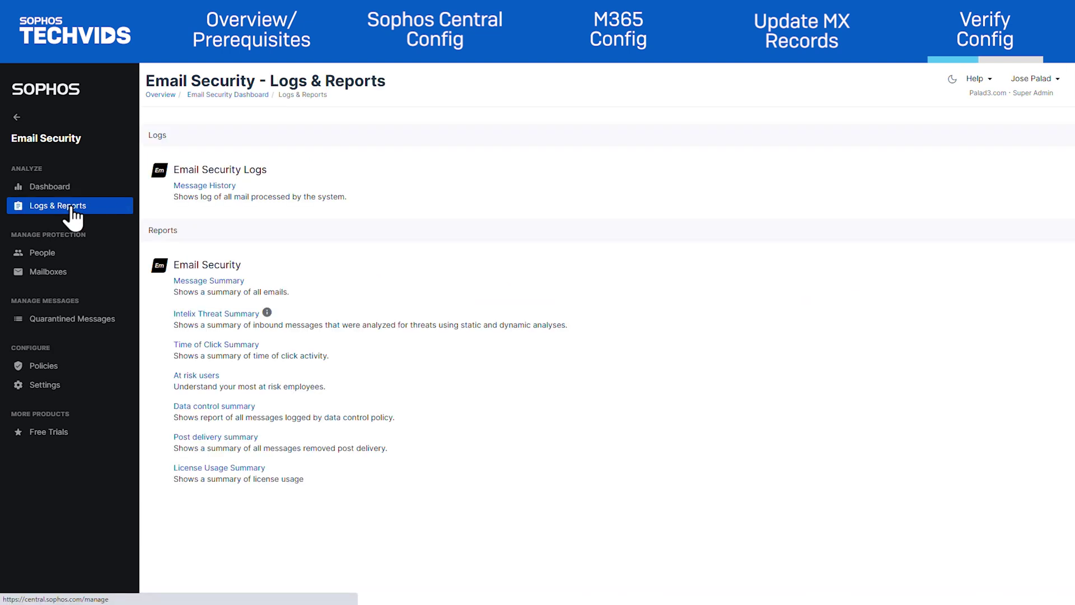
click(203, 187)
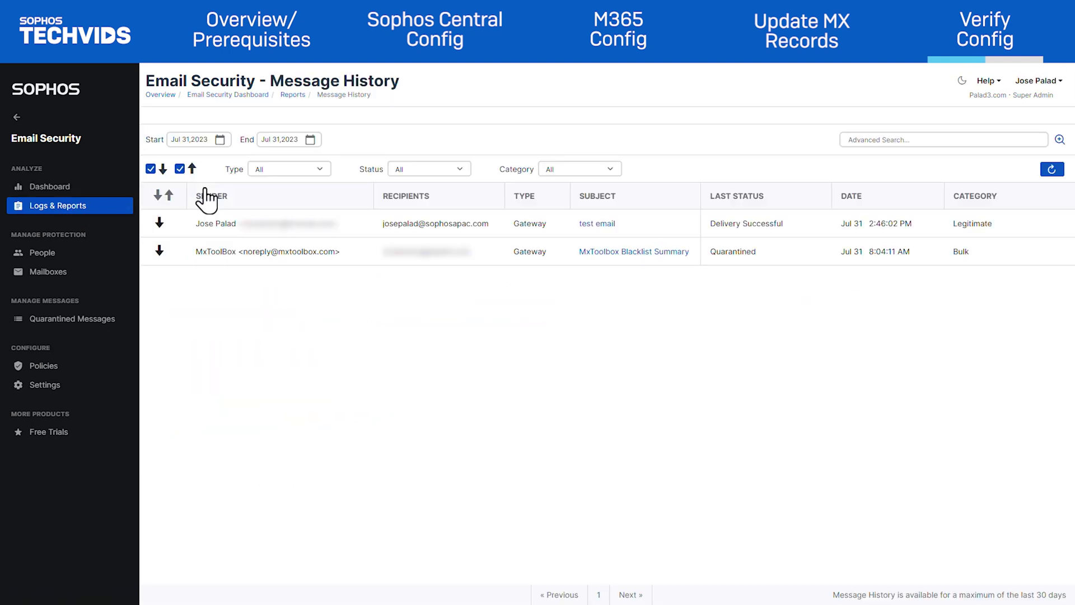